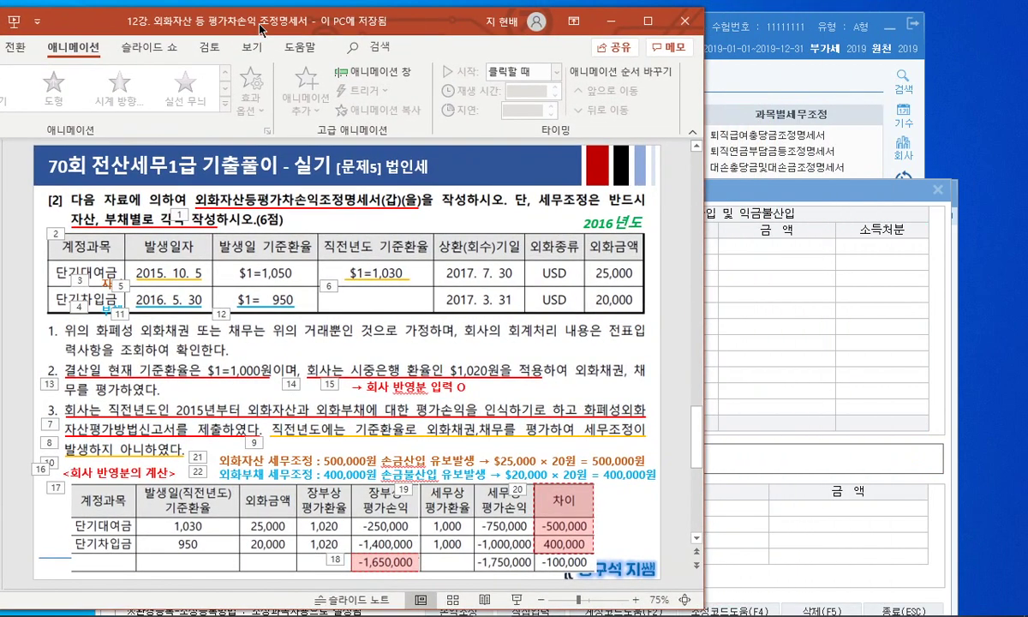
- Switch to the tax program, close the adjustment registration dialog and place the valuation form below the slide's exchange-rate table
{"action": "key", "text": "alt+Tab"}
{"action": "left_click_drag", "start_coordinate": [576, 197], "coordinate": [630, 237]}
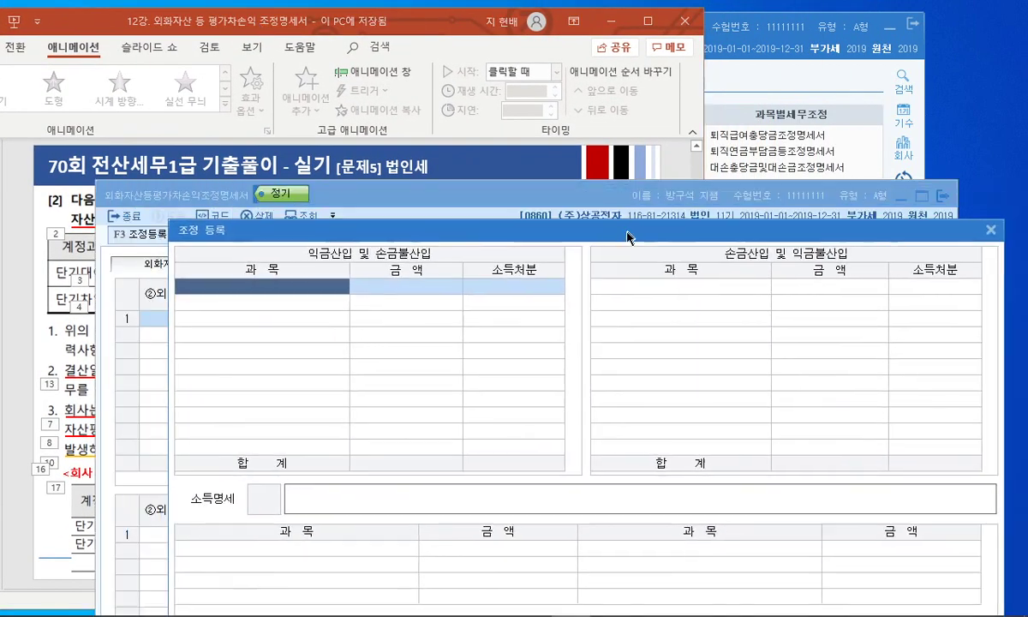
{"action": "key", "text": "Escape"}
{"action": "left_click_drag", "start_coordinate": [384, 195], "coordinate": [358, 338]}
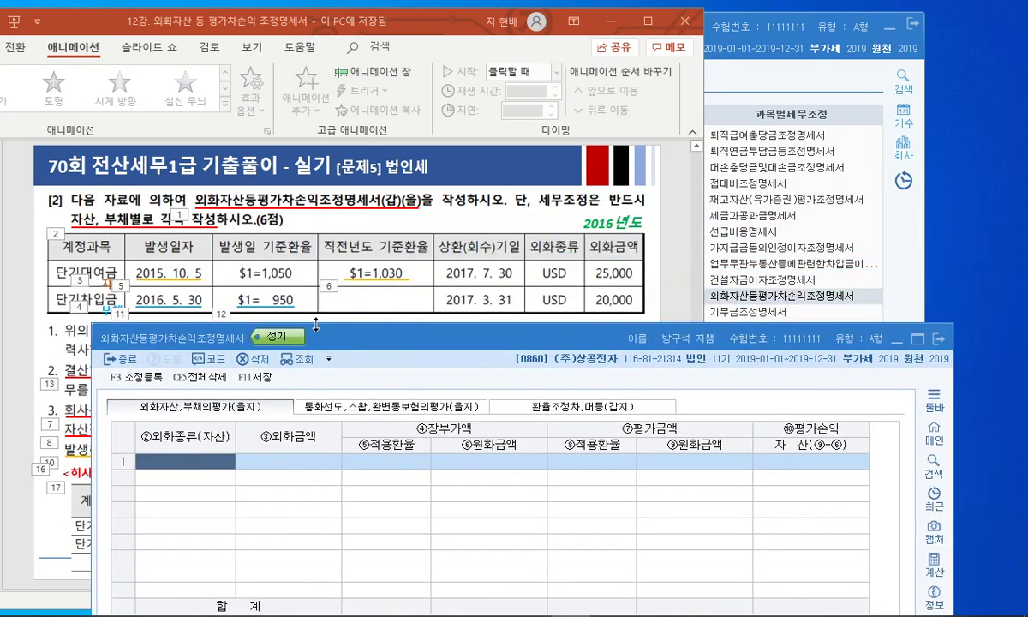
- Fill the first foreign-currency asset row with USD, amount 25,000, book rate 1,030 and valuation rate 1,000
{"action": "type", "text": "USD"}
{"action": "key", "text": "Return"}
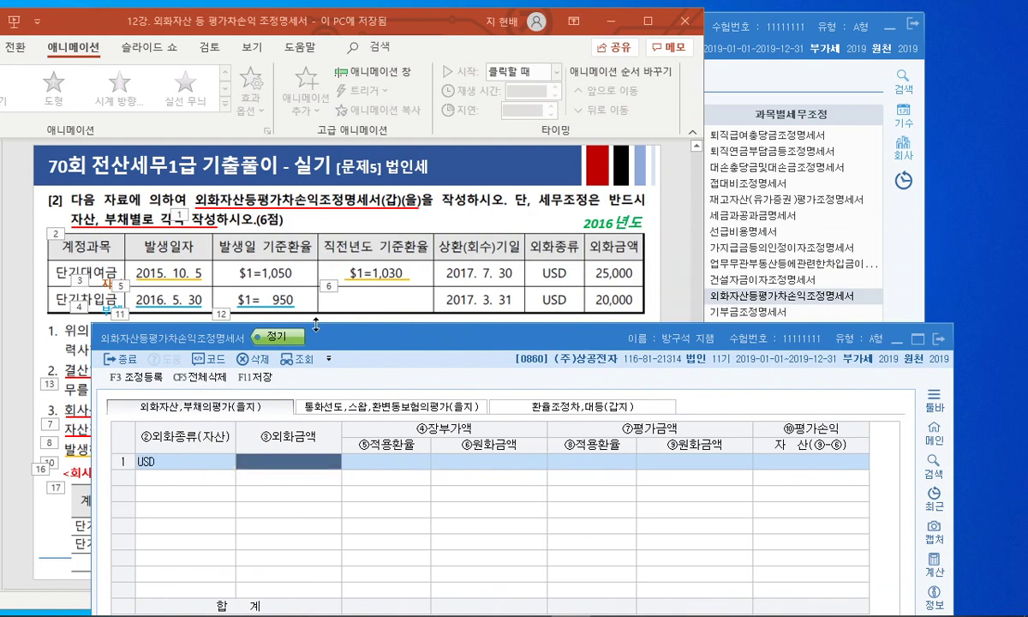
{"action": "type", "text": "250000.00"}
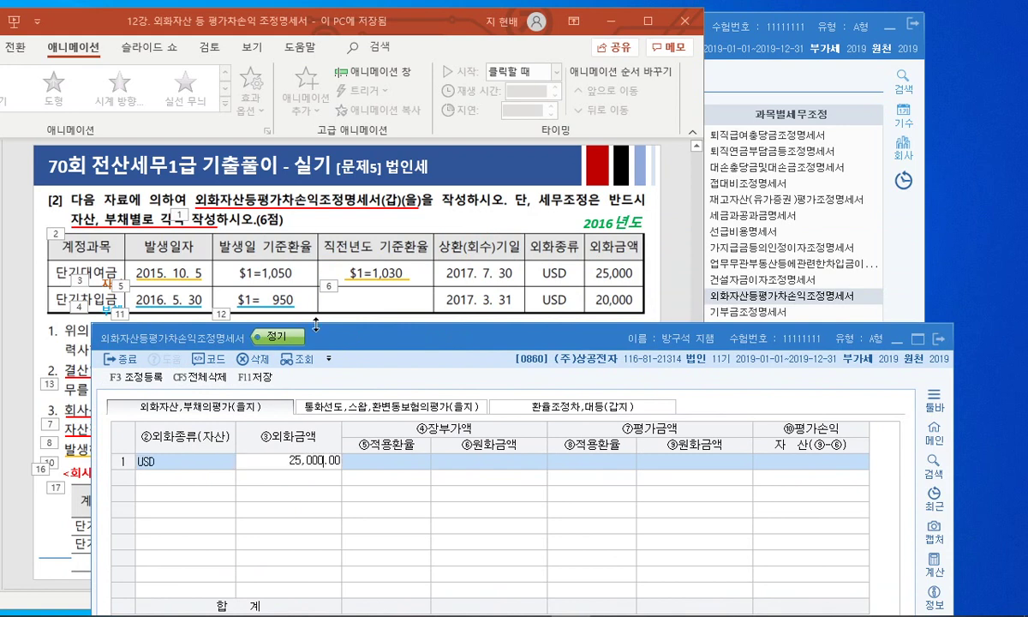
{"action": "key", "text": "Return"}
{"action": "type", "text": "1030"}
{"action": "key", "text": "Return"}
{"action": "type", "text": "1000"}
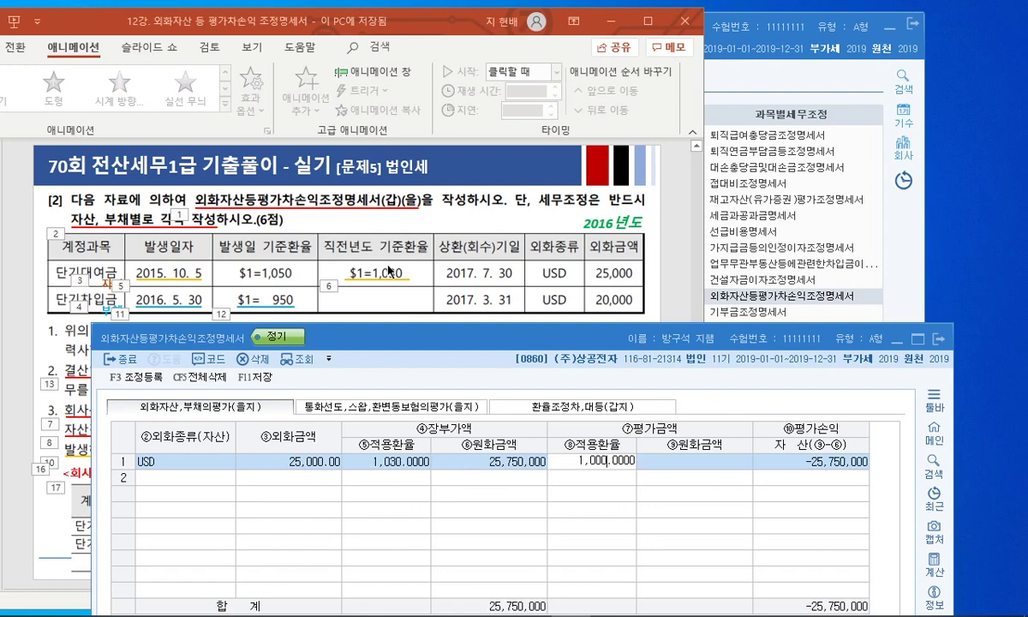
{"action": "key", "text": "Return"}
- Fill the first foreign-currency liability row with USD, amount 20,000, book rate 950 and valuation rate 1,000
{"action": "left_click_drag", "start_coordinate": [499, 330], "coordinate": [648, 139]}
{"action": "key", "text": "Return"}
{"action": "type", "text": "USD"}
{"action": "key", "text": "Return"}
{"action": "left_click_drag", "start_coordinate": [597, 144], "coordinate": [669, 114]}
{"action": "type", "text": "20000"}
{"action": "key", "text": "Return"}
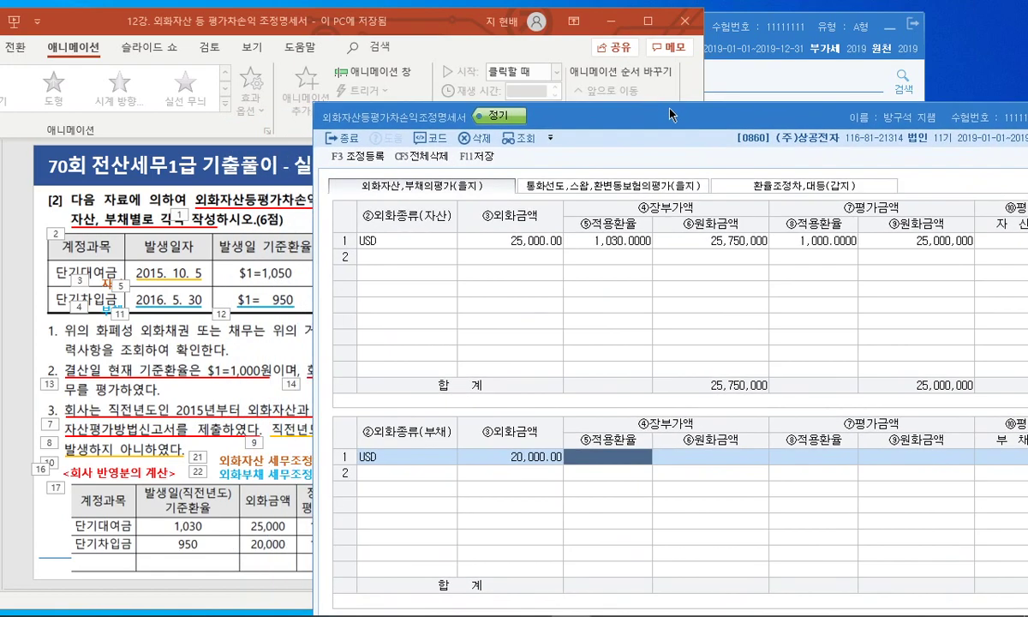
{"action": "type", "text": "950"}
{"action": "key", "text": "Return"}
{"action": "key", "text": "Return"}
{"action": "type", "text": "1,0"}
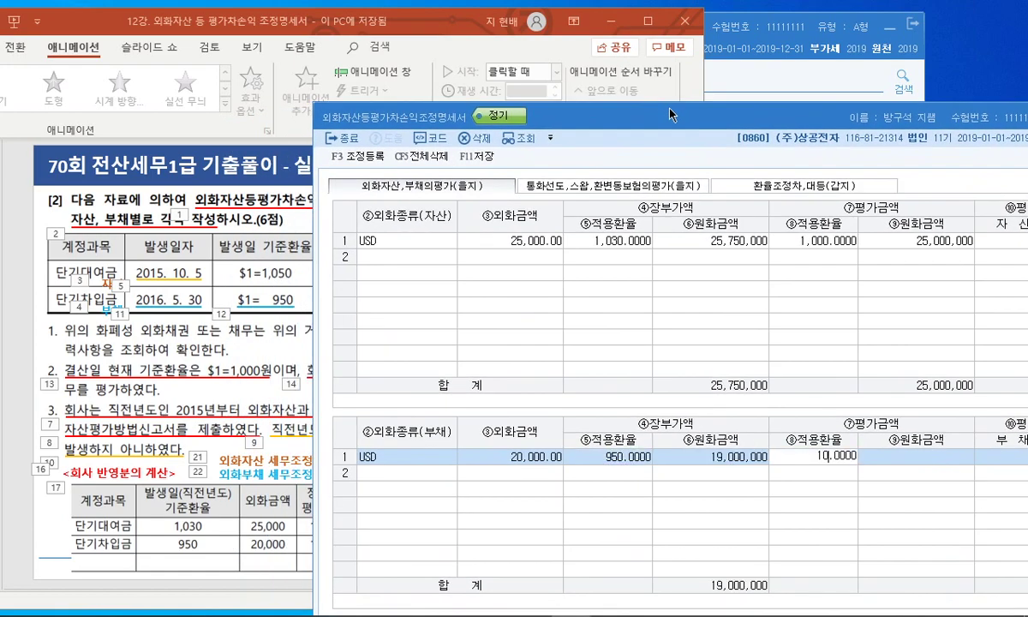
{"action": "type", "text": "00"}
{"action": "key", "text": "Return"}
- Compare the form's asset and liability valuation results with the tax and book totals in the slide's calculation table
{"action": "left_click_drag", "start_coordinate": [671, 114], "coordinate": [381, 118]}
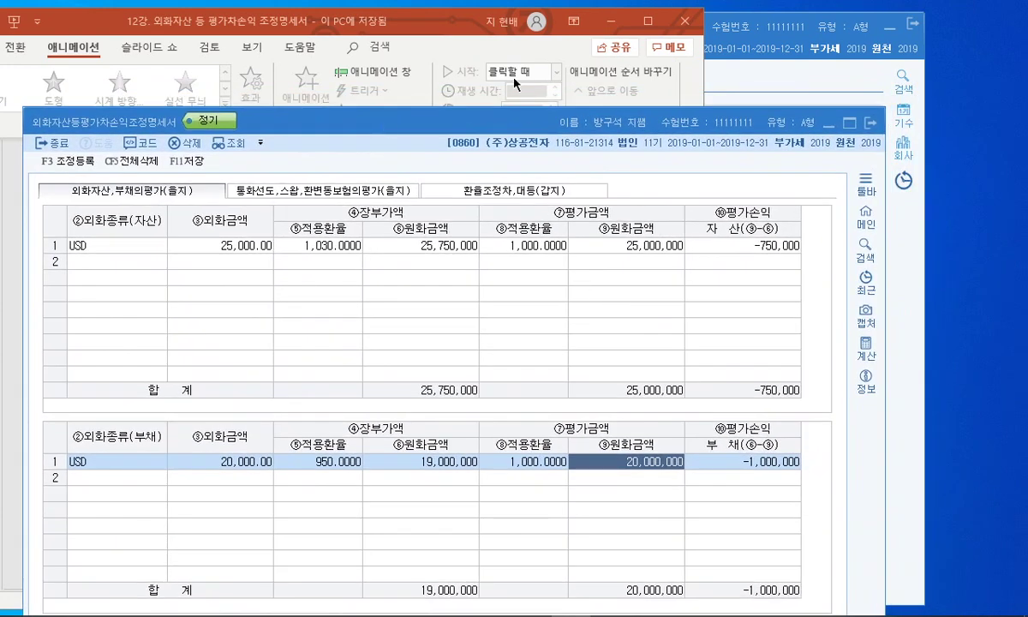
{"action": "left_click", "coordinate": [519, 95]}
{"action": "left_click_drag", "start_coordinate": [532, 562], "coordinate": [539, 552]}
{"action": "mouse_move", "coordinate": [751, 441]}
{"action": "left_mouse_down"}
{"action": "mouse_move", "coordinate": [782, 488]}
{"action": "mouse_move", "coordinate": [753, 448]}
{"action": "left_mouse_up"}
{"action": "left_click_drag", "start_coordinate": [793, 221], "coordinate": [812, 323]}
{"action": "left_click_drag", "start_coordinate": [537, 526], "coordinate": [750, 273]}
{"action": "left_click_drag", "start_coordinate": [546, 545], "coordinate": [751, 452]}
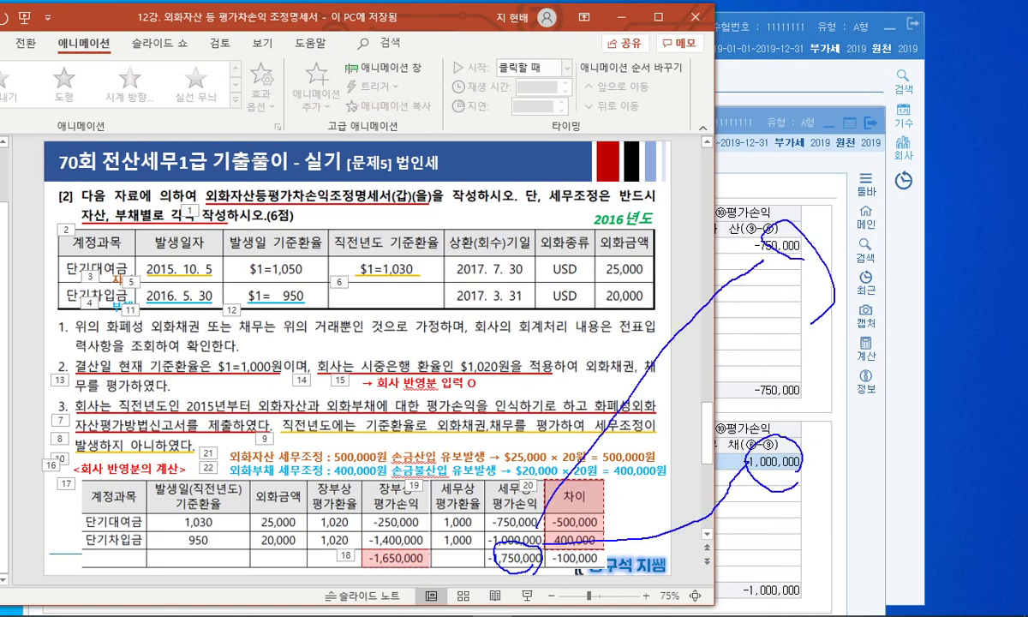
{"action": "left_click_drag", "start_coordinate": [425, 567], "coordinate": [362, 551]}
{"action": "left_click_drag", "start_coordinate": [447, 564], "coordinate": [441, 580]}
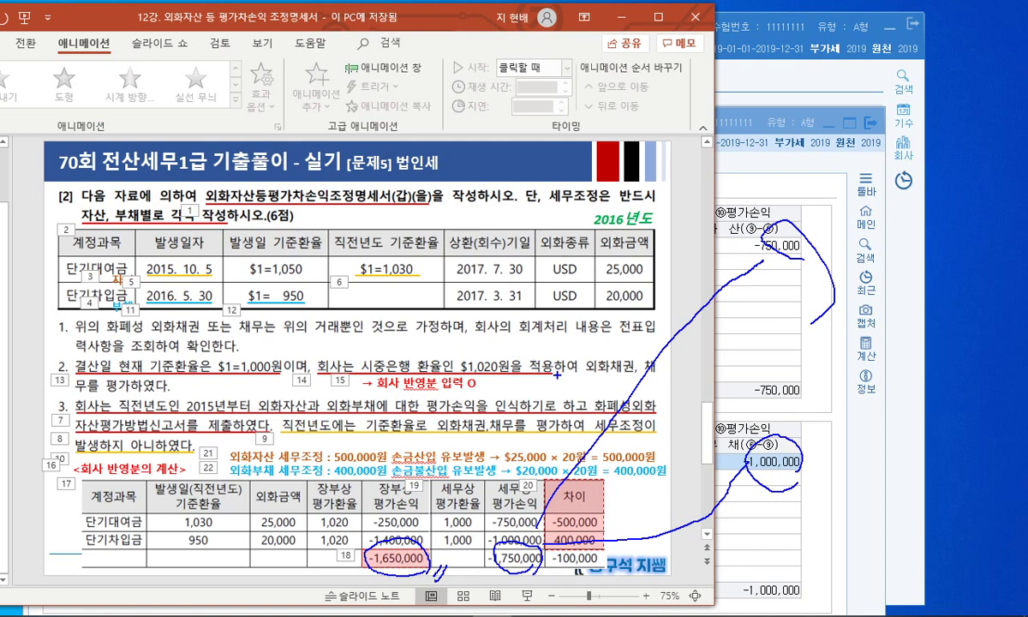
{"action": "left_click_drag", "start_coordinate": [590, 376], "coordinate": [636, 375]}
{"action": "left_click_drag", "start_coordinate": [75, 392], "coordinate": [130, 391]}
- In the 환율조정차,대등(갑지) form, enter -1,650,000 as the company's booked gain or loss for monetary foreign-currency assets and liabilities
{"action": "left_click", "coordinate": [719, 490]}
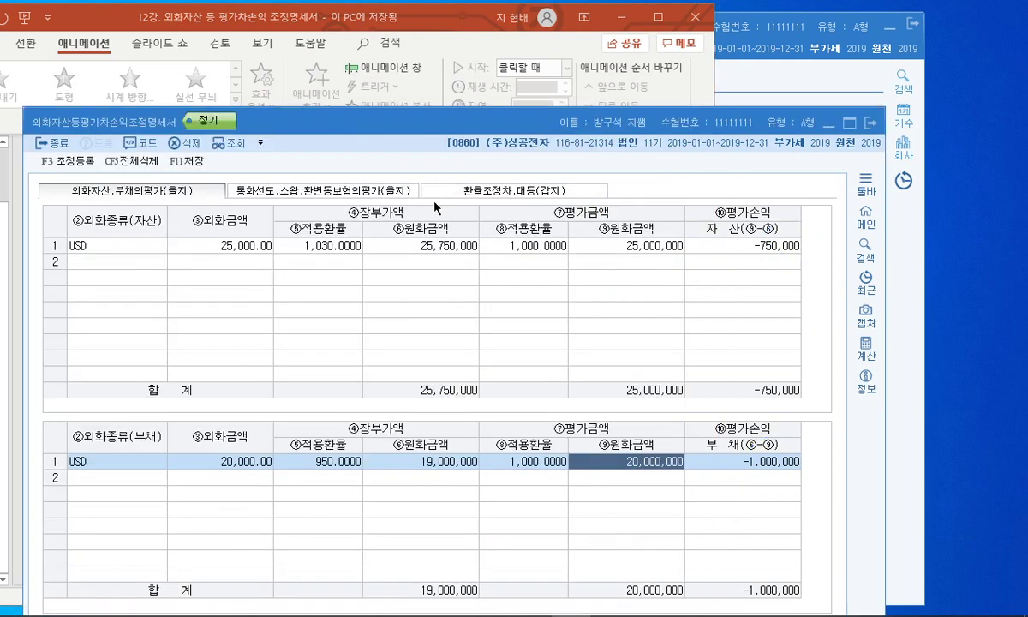
{"action": "left_click", "coordinate": [455, 191]}
{"action": "left_click", "coordinate": [396, 439]}
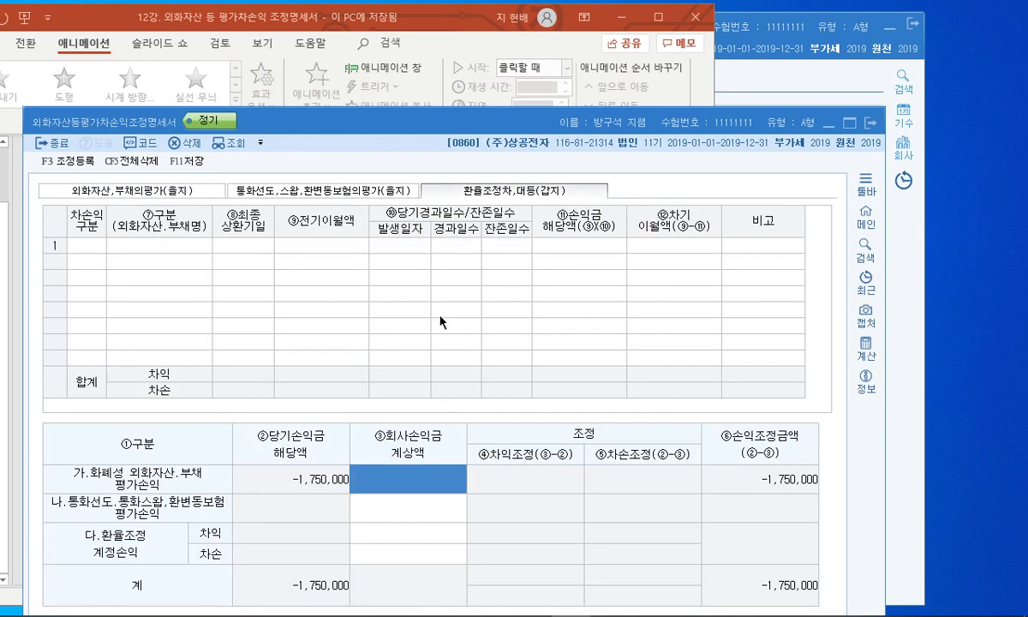
{"action": "type", "text": "-1650000"}
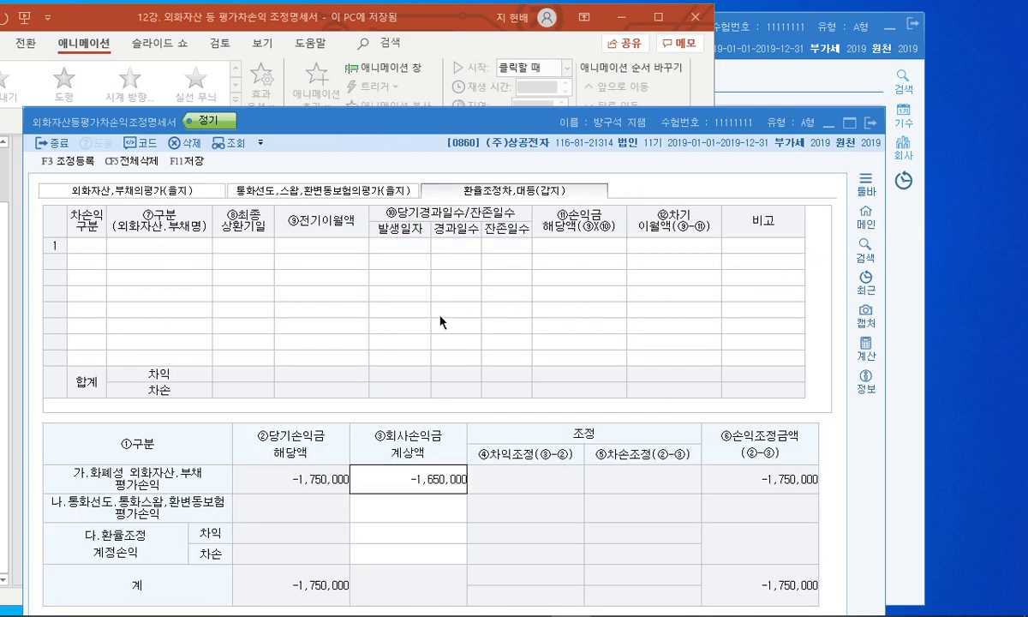
{"action": "key", "text": "Return"}
{"action": "mouse_move", "coordinate": [782, 505]}
{"action": "left_mouse_down"}
{"action": "mouse_move", "coordinate": [818, 489]}
{"action": "mouse_move", "coordinate": [774, 497]}
{"action": "left_mouse_up"}
{"action": "key", "text": "Escape"}
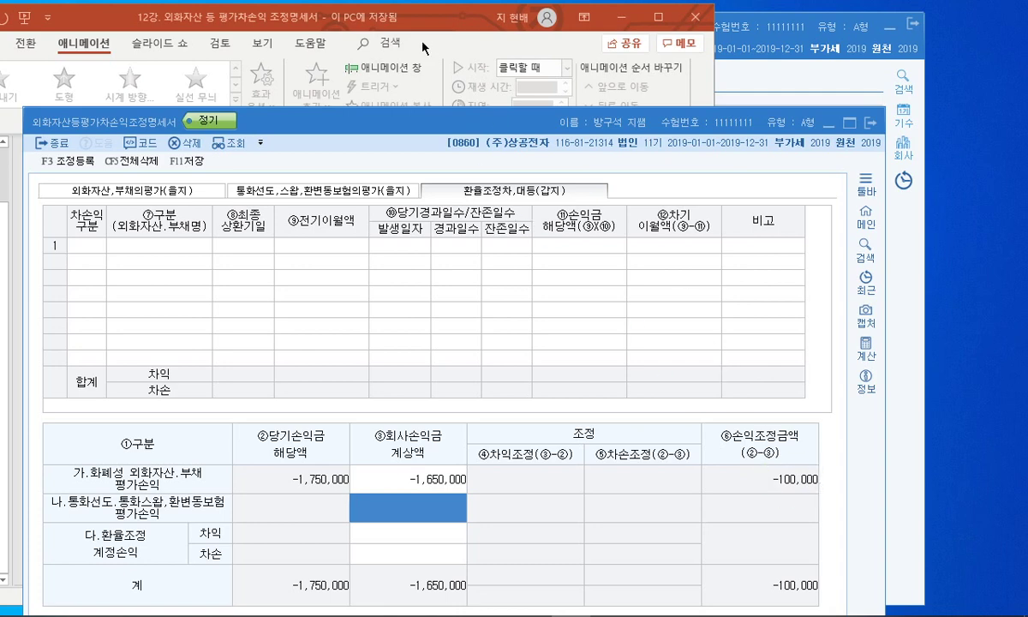
- Check the difference total on the slide against the instruction to make tax adjustments separately for assets and liabilities
{"action": "left_click", "coordinate": [378, 23]}
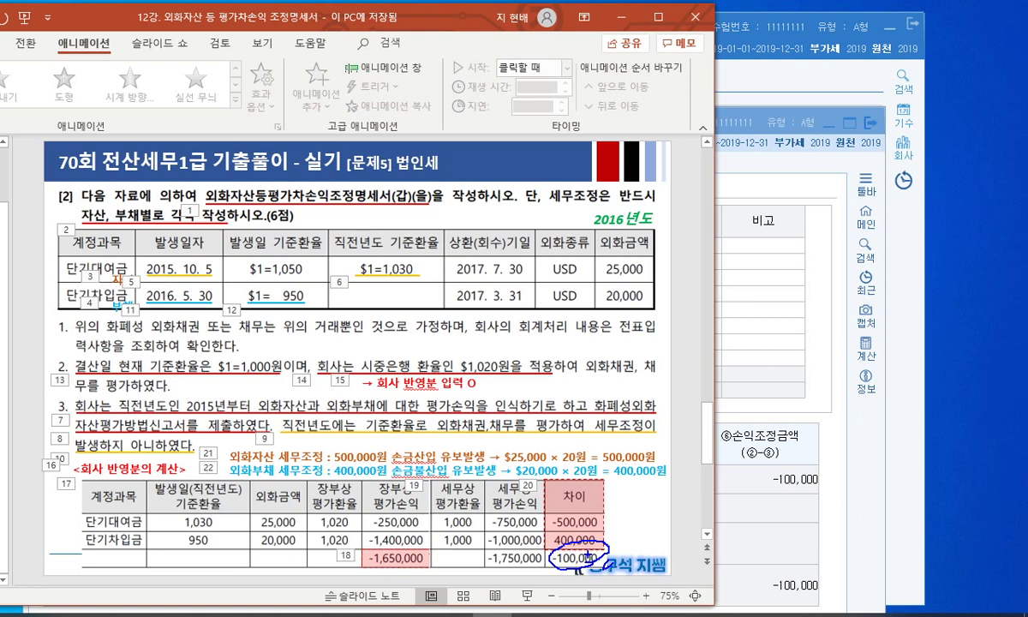
{"action": "left_click_drag", "start_coordinate": [101, 221], "coordinate": [180, 224]}
{"action": "left_click_drag", "start_coordinate": [610, 521], "coordinate": [619, 509]}
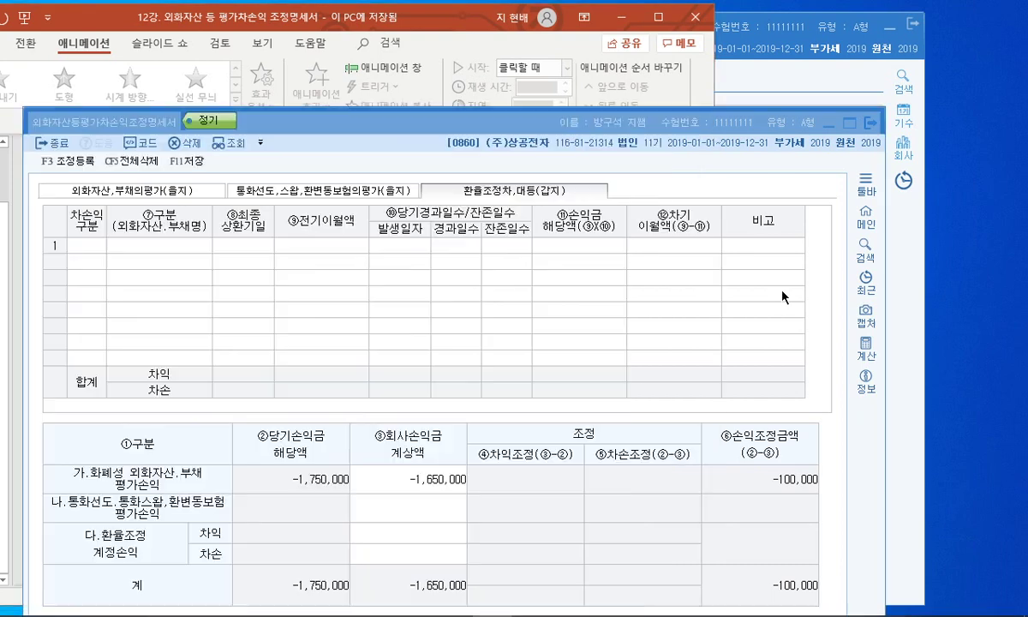
- Return to the 외화자산,부채의평가(을지) form and open adjustment registration in direct-entry mode (직접입력)
{"action": "left_click", "coordinate": [733, 270]}
{"action": "left_click_drag", "start_coordinate": [468, 128], "coordinate": [665, 87]}
{"action": "left_click", "coordinate": [397, 154]}
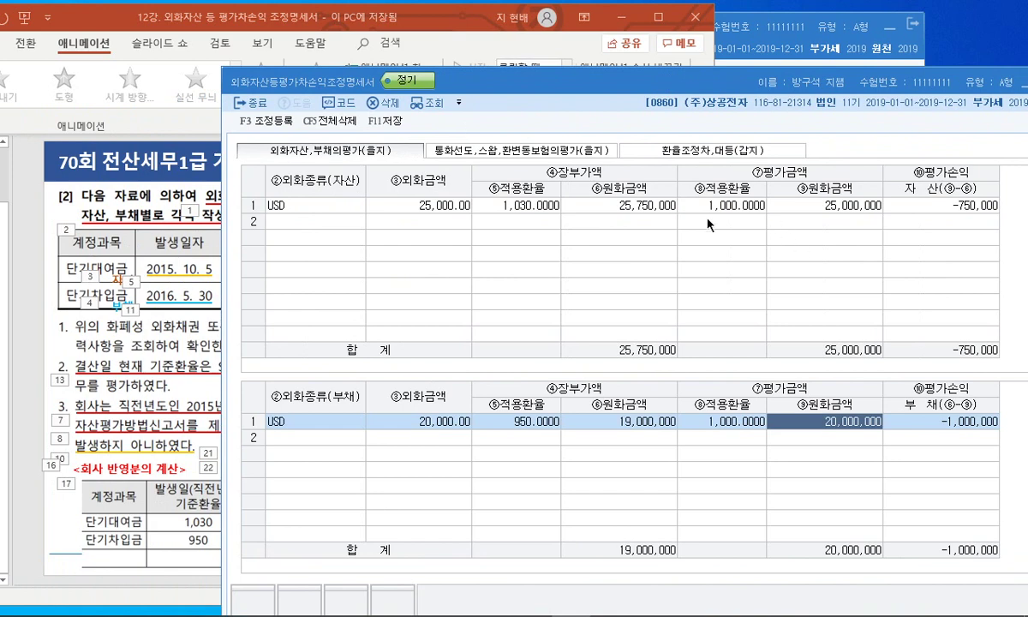
{"action": "left_click_drag", "start_coordinate": [506, 97], "coordinate": [616, 91]}
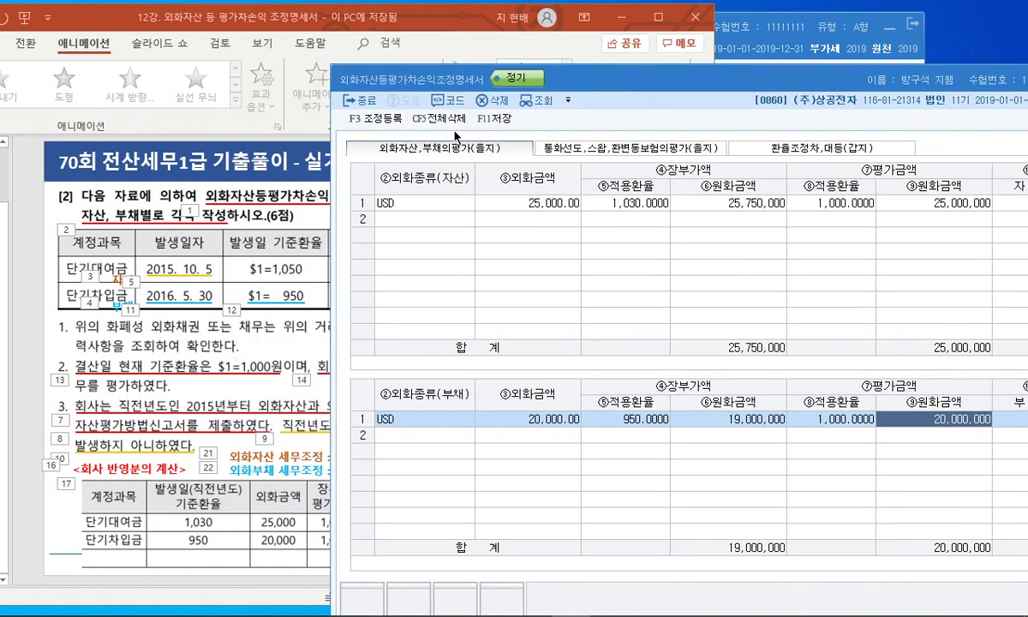
{"action": "left_click", "coordinate": [397, 120]}
{"action": "left_click_drag", "start_coordinate": [590, 147], "coordinate": [626, 111]}
{"action": "left_click", "coordinate": [553, 543]}
- Arrange the slide and the adjustment registration dialog side by side so the slide's difference amounts can be read
{"action": "left_click_drag", "start_coordinate": [438, 24], "coordinate": [260, 24]}
{"action": "left_click", "coordinate": [589, 225]}
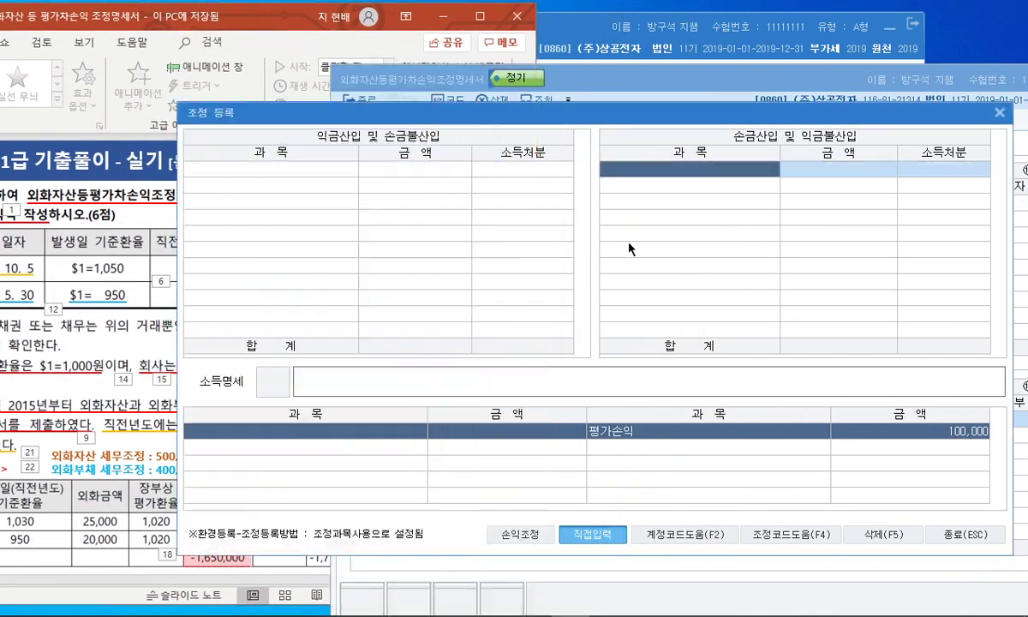
{"action": "left_click_drag", "start_coordinate": [562, 106], "coordinate": [692, 123]}
{"action": "left_click_drag", "start_coordinate": [257, 24], "coordinate": [114, 27]}
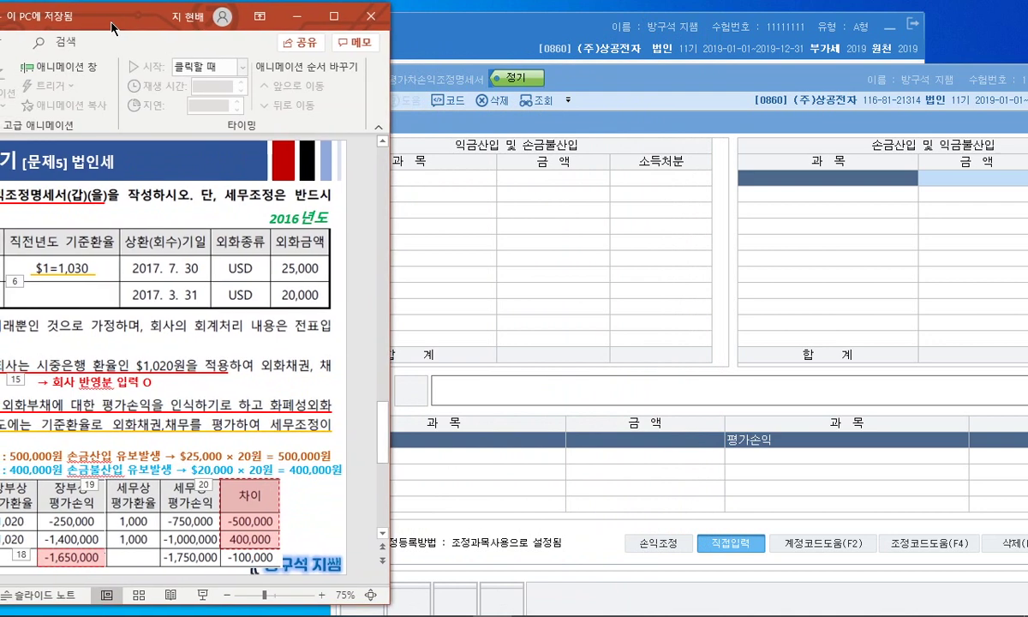
{"action": "left_click", "coordinate": [497, 176]}
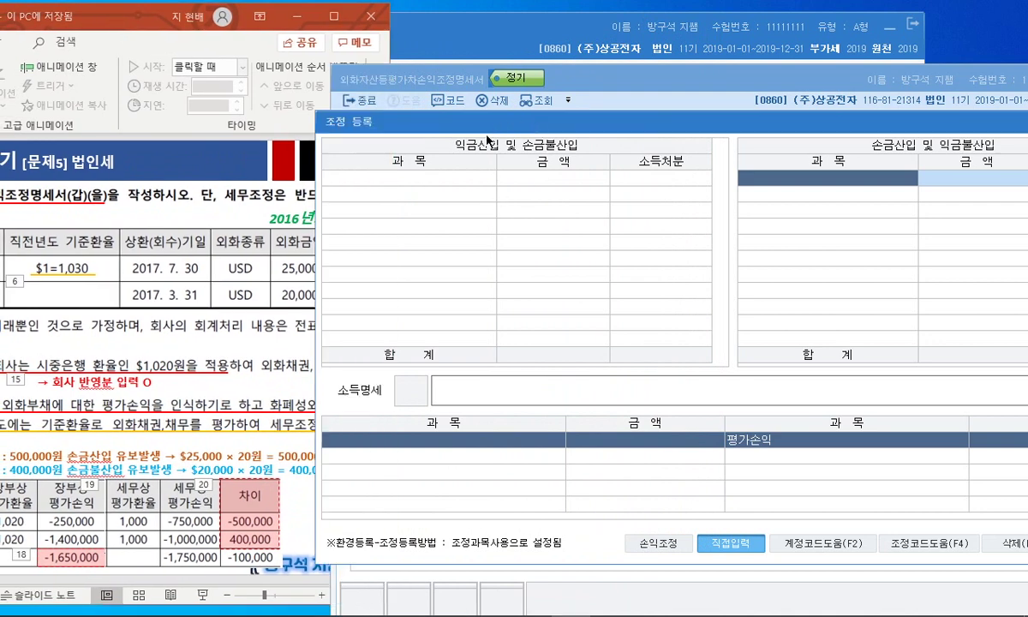
- Register 외화자산 평가차손익 for 500,000 under 손금산입 및 익금불산입 with the disposition 유보발생
{"action": "left_click", "coordinate": [453, 183]}
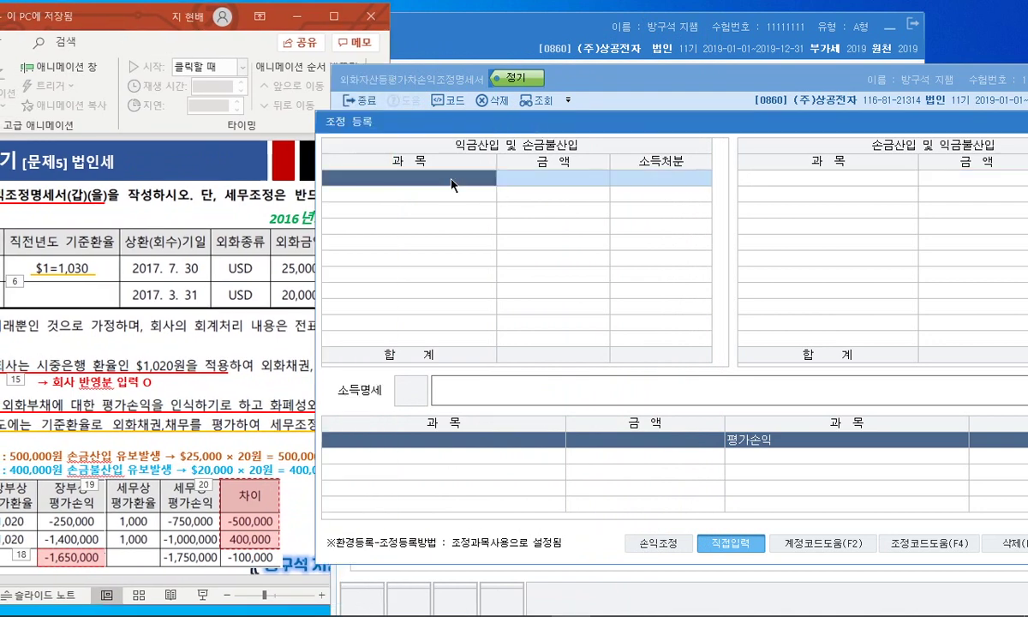
{"action": "left_click", "coordinate": [831, 185]}
{"action": "type", "text": "t"}
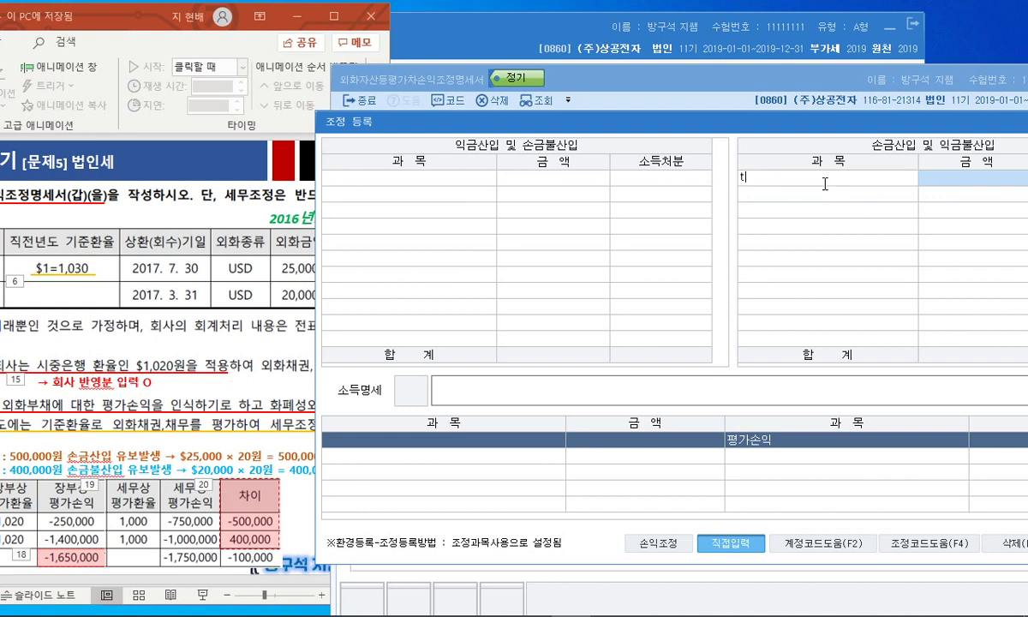
{"action": "type", "text": "외화자산 평가차손익"}
{"action": "key", "text": "Return"}
{"action": "type", "text": "500000"}
{"action": "key", "text": "Return"}
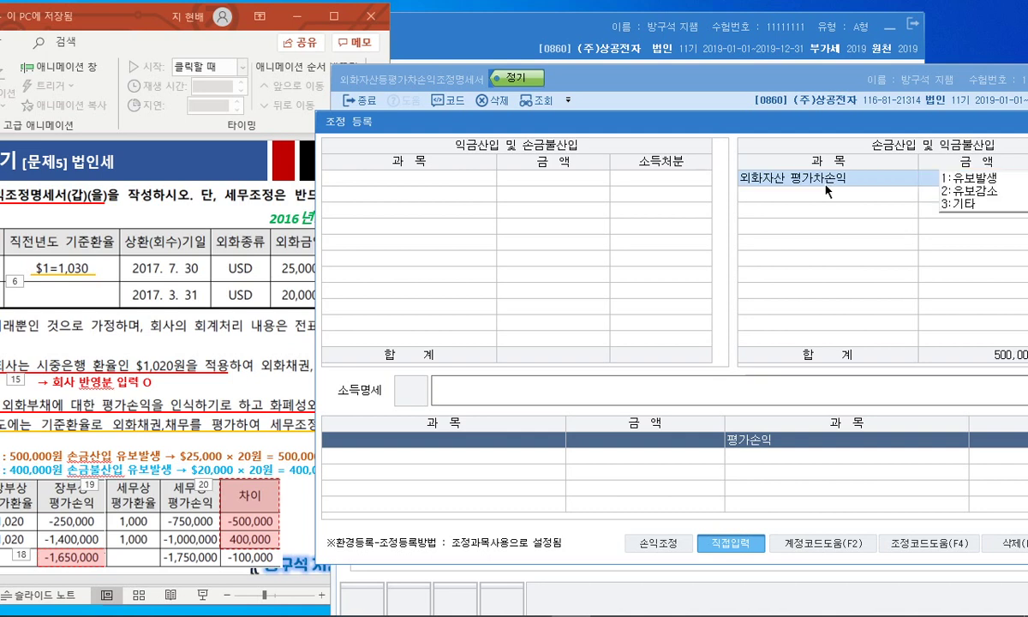
{"action": "left_click", "coordinate": [964, 178]}
- Register 외화부채 평가차손익 for 400,000 under 익금산입 및 손금불산입 with the disposition 유보발생, and close the dialog
{"action": "left_click", "coordinate": [420, 178]}
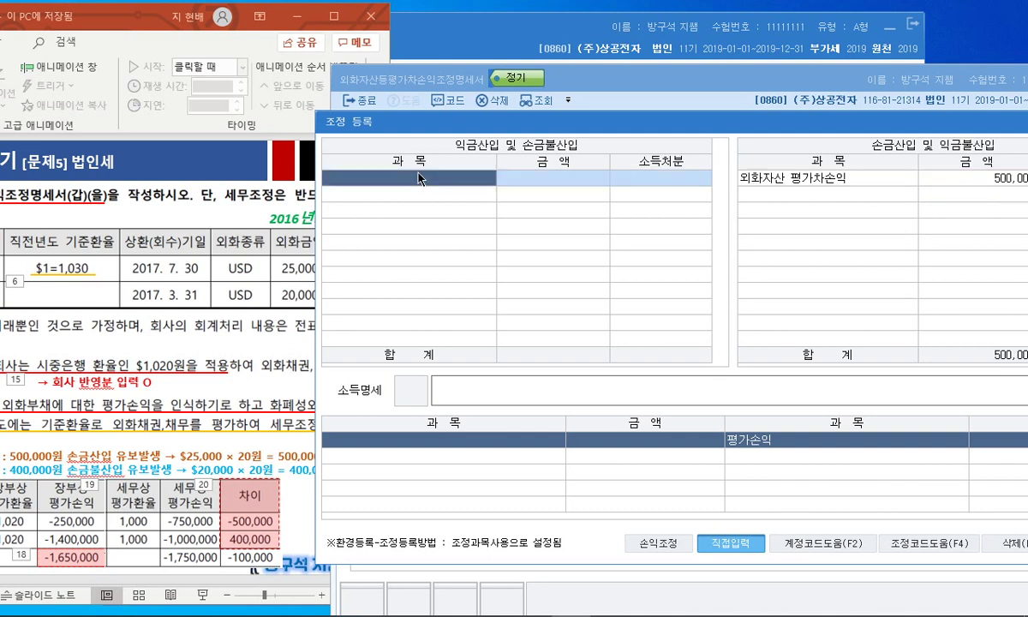
{"action": "type", "text": "외화"}
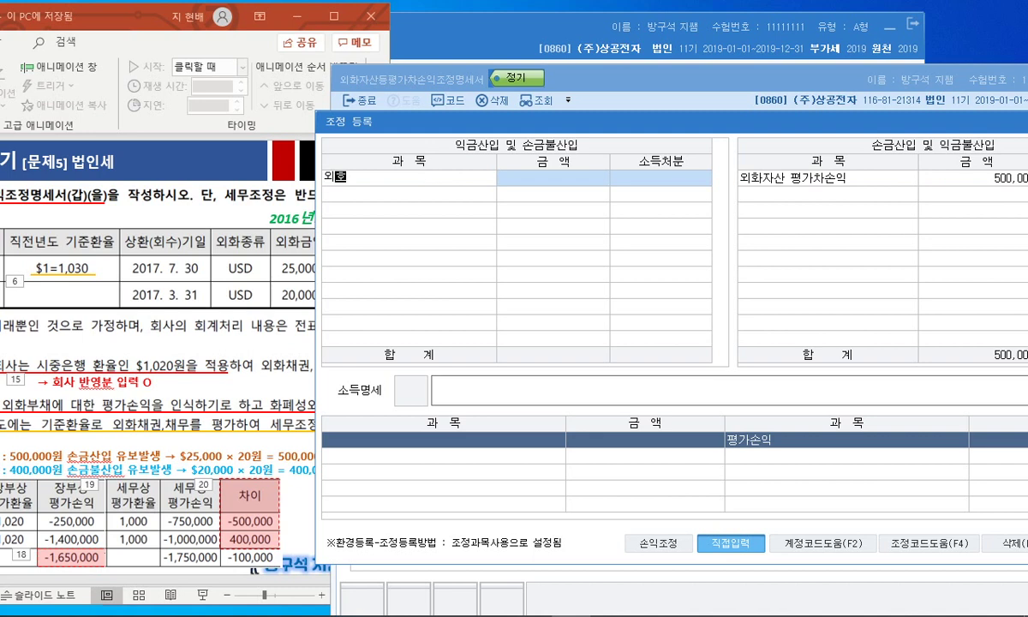
{"action": "type", "text": "부채 평가차손익"}
{"action": "key", "text": "Return"}
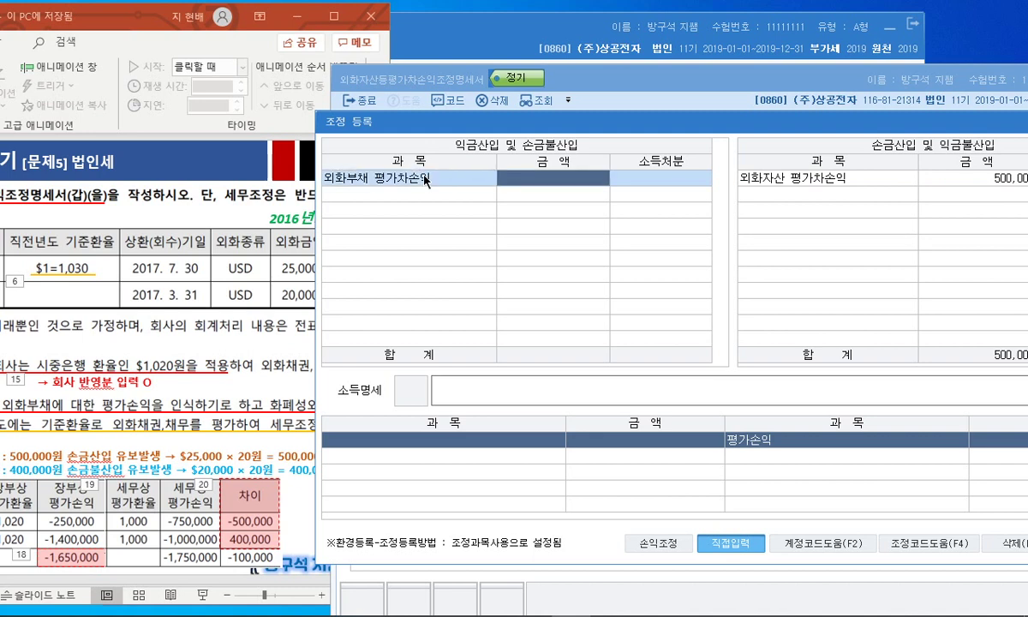
{"action": "type", "text": "4000000"}
{"action": "key", "text": "Return"}
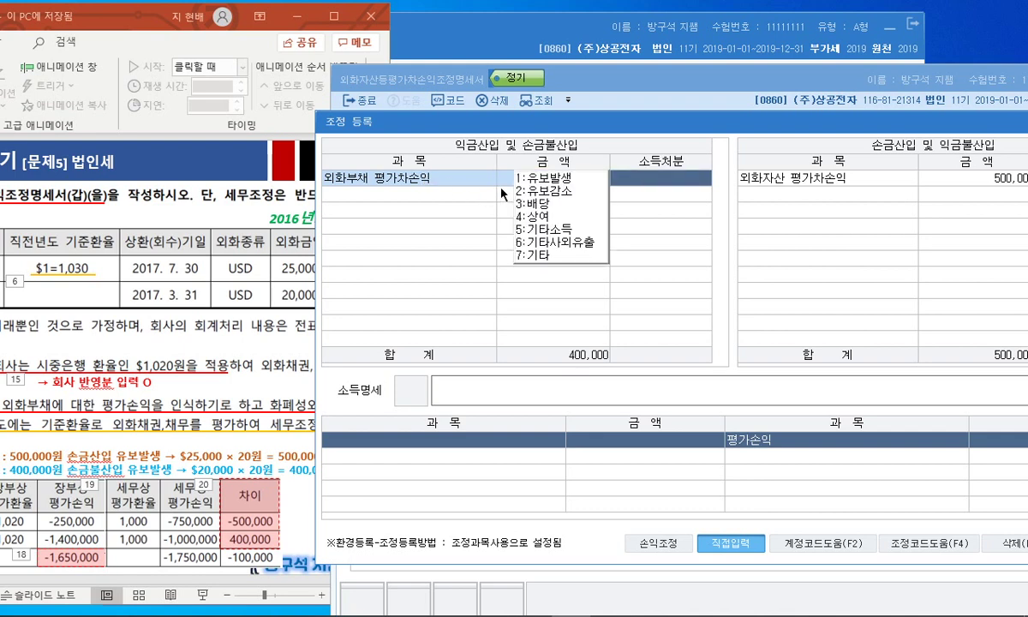
{"action": "key", "text": "1"}
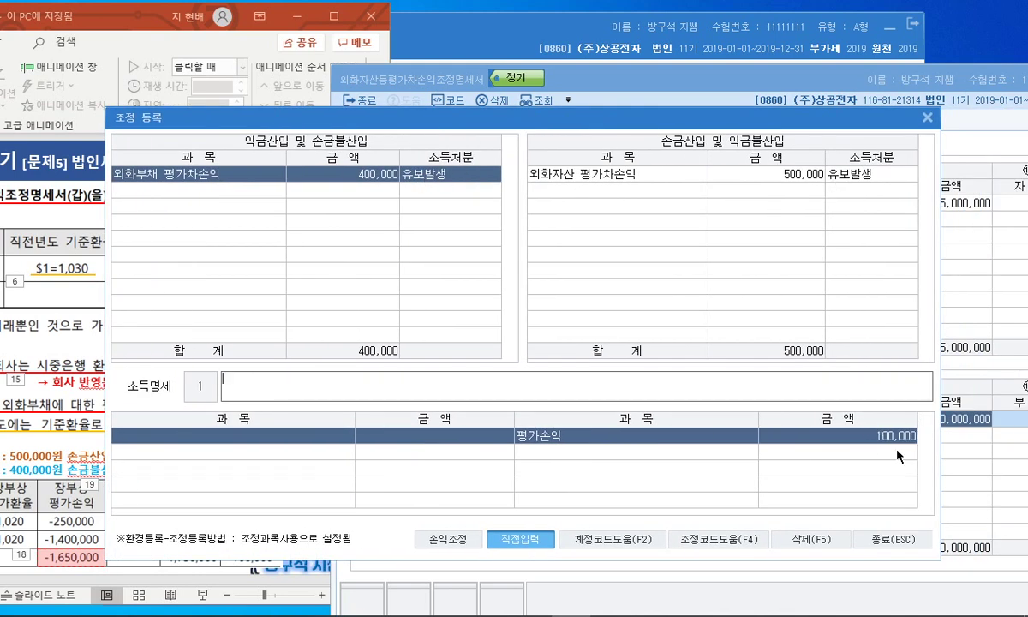
{"action": "left_click", "coordinate": [927, 118]}
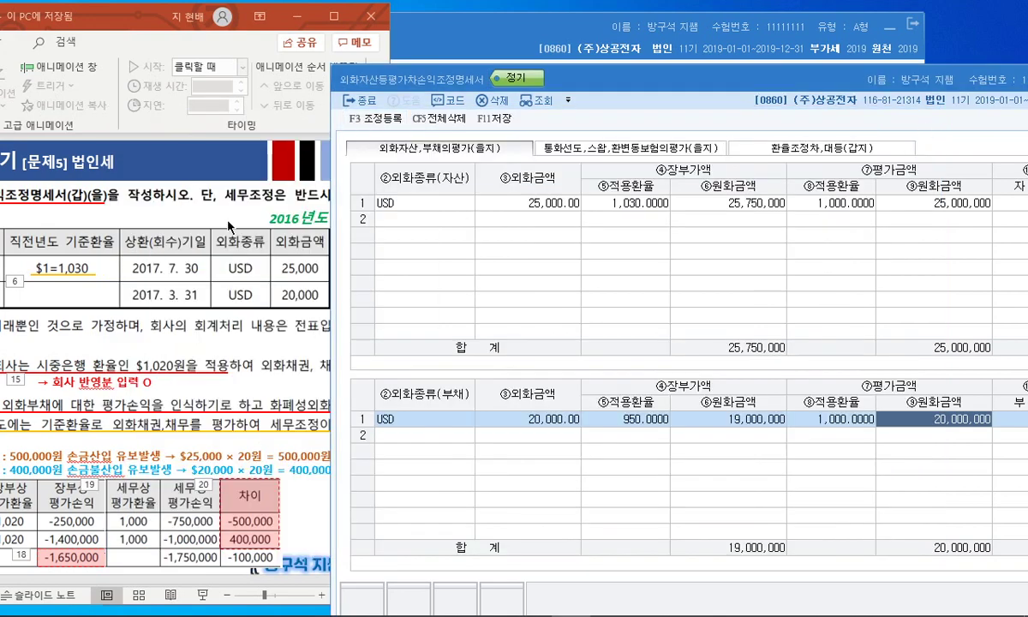
- Review the book valuation results and the difference column in the slide's calculation table
{"action": "left_click_drag", "start_coordinate": [142, 26], "coordinate": [394, 29]}
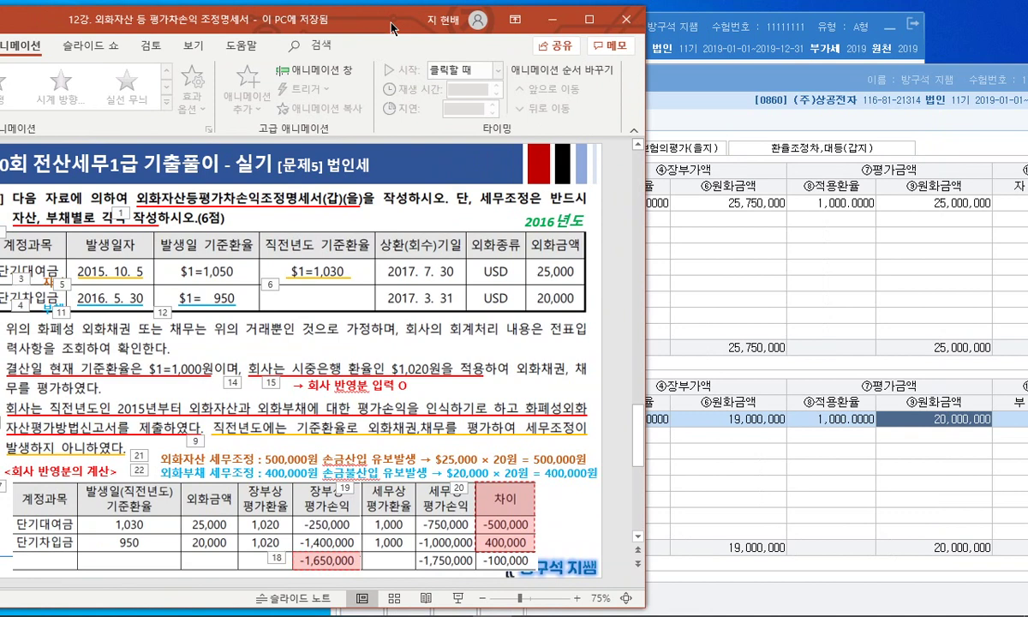
{"action": "mouse_move", "coordinate": [279, 487]}
{"action": "left_mouse_down"}
{"action": "mouse_move", "coordinate": [357, 557]}
{"action": "mouse_move", "coordinate": [300, 485]}
{"action": "left_mouse_up"}
{"action": "mouse_move", "coordinate": [497, 496]}
{"action": "left_mouse_down"}
{"action": "mouse_move", "coordinate": [478, 524]}
{"action": "mouse_move", "coordinate": [501, 566]}
{"action": "mouse_move", "coordinate": [536, 524]}
{"action": "mouse_move", "coordinate": [519, 491]}
{"action": "left_mouse_up"}
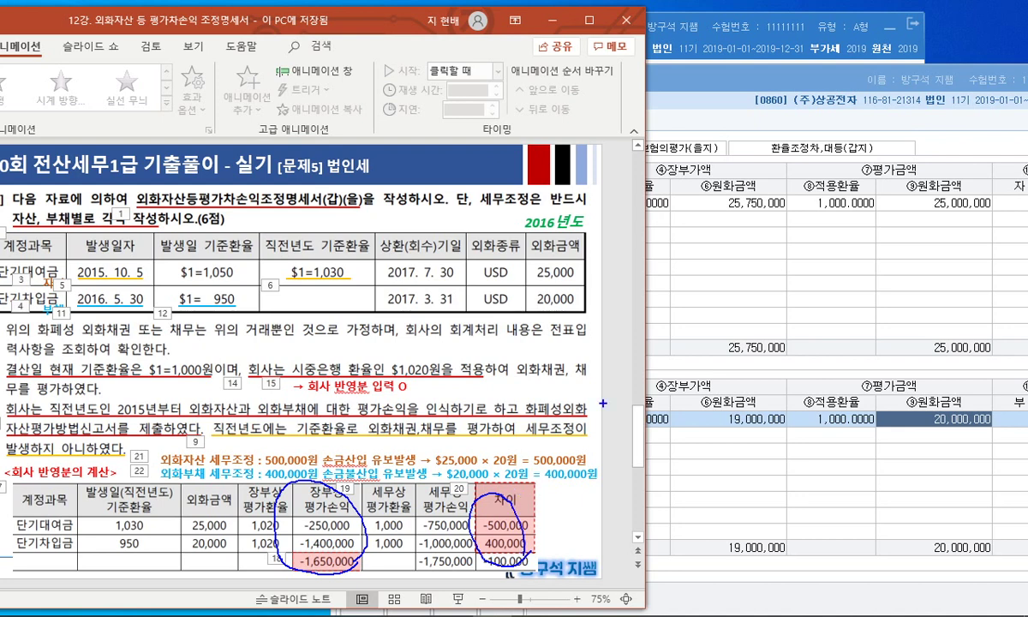
{"action": "left_click", "coordinate": [647, 261]}
- Add a second USD line to the foreign-currency asset table with a foreign-currency amount of 2,500
{"action": "left_click", "coordinate": [463, 225]}
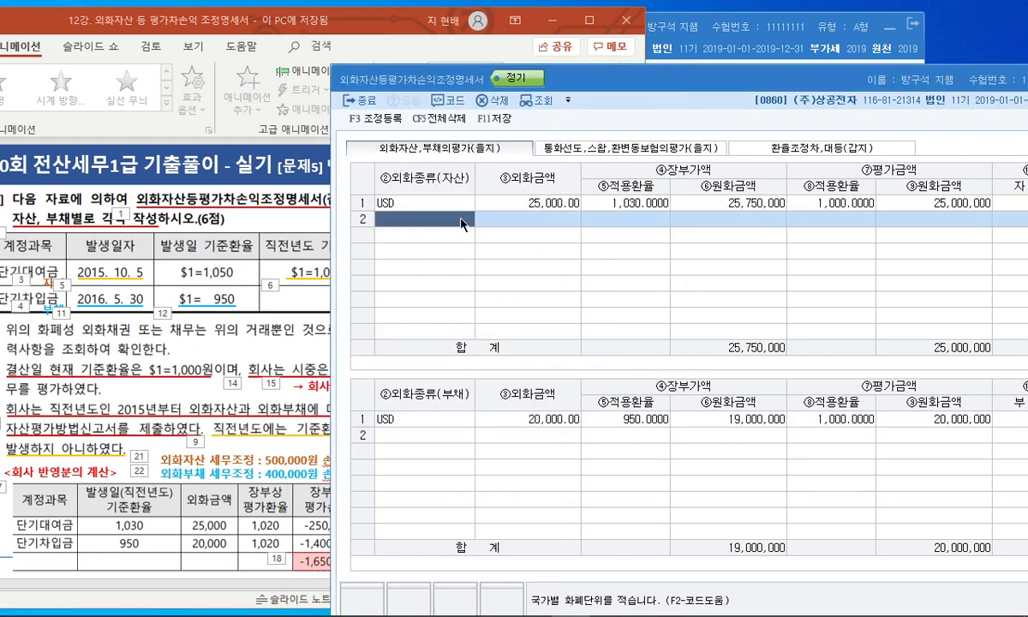
{"action": "type", "text": "USD"}
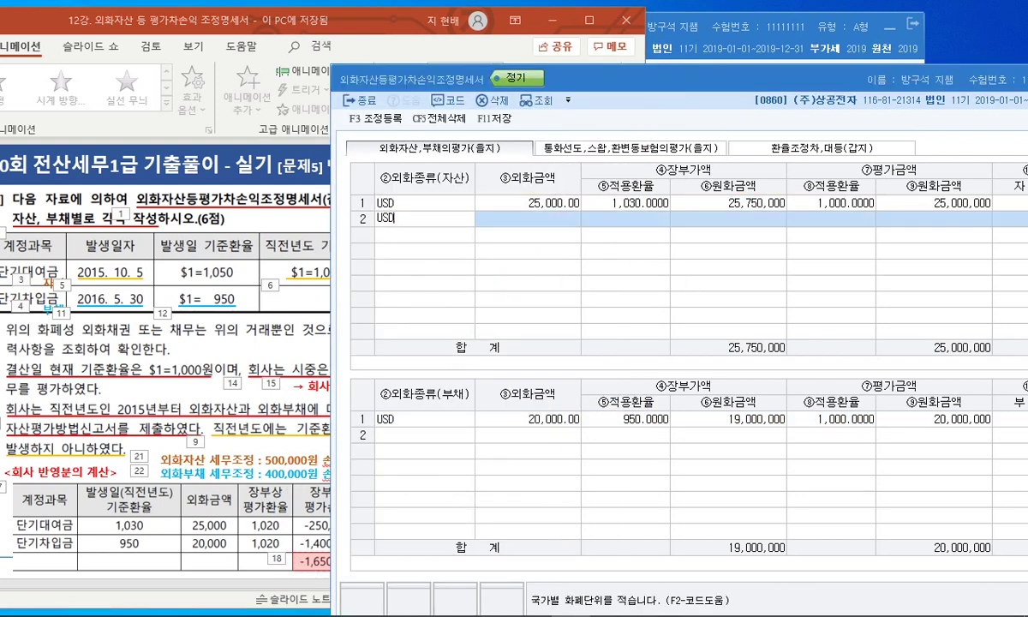
{"action": "key", "text": "Return"}
{"action": "type", "text": "2"}
{"action": "key", "text": "Return"}
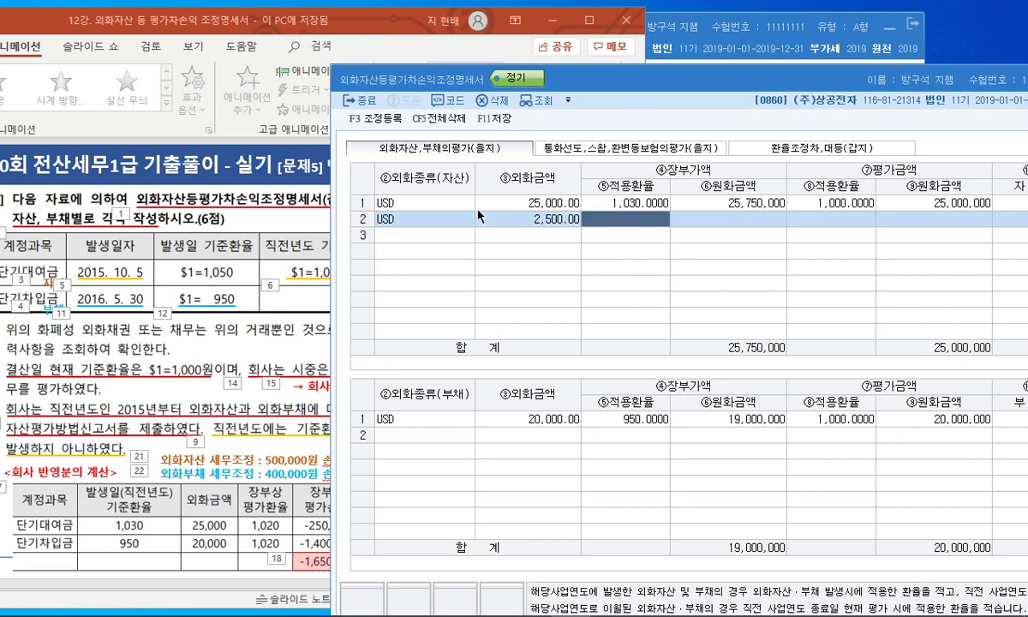
- Set the second asset line's 장부가액 rate to 1,030 and 평가금액 rate to 1,020, using the rates on the slide
{"action": "left_click_drag", "start_coordinate": [222, 27], "coordinate": [201, 26]}
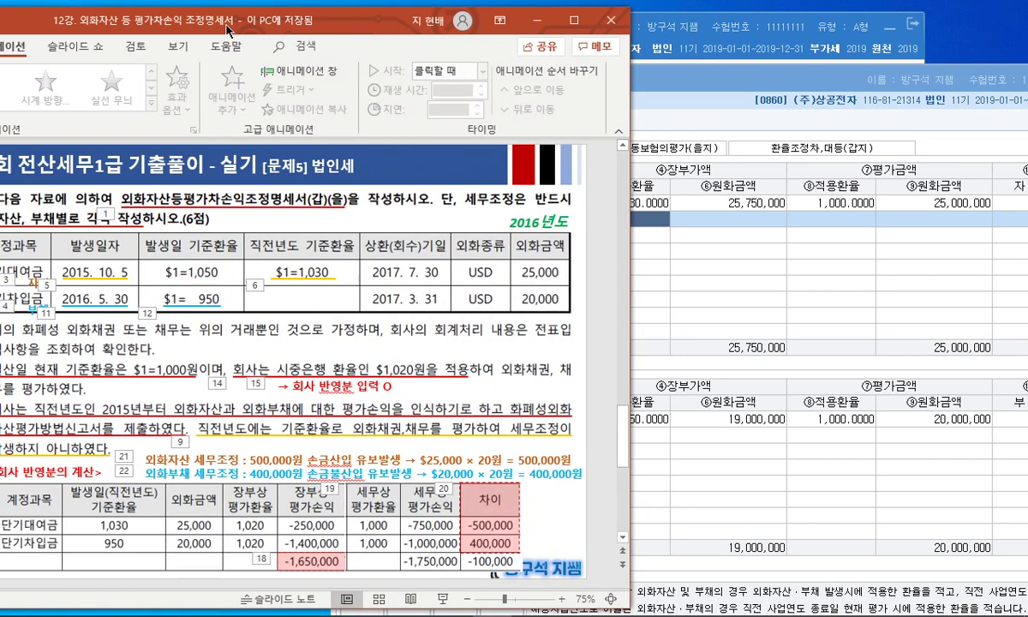
{"action": "mouse_move", "coordinate": [311, 485]}
{"action": "left_mouse_down"}
{"action": "mouse_move", "coordinate": [276, 531]}
{"action": "mouse_move", "coordinate": [318, 490]}
{"action": "left_mouse_up"}
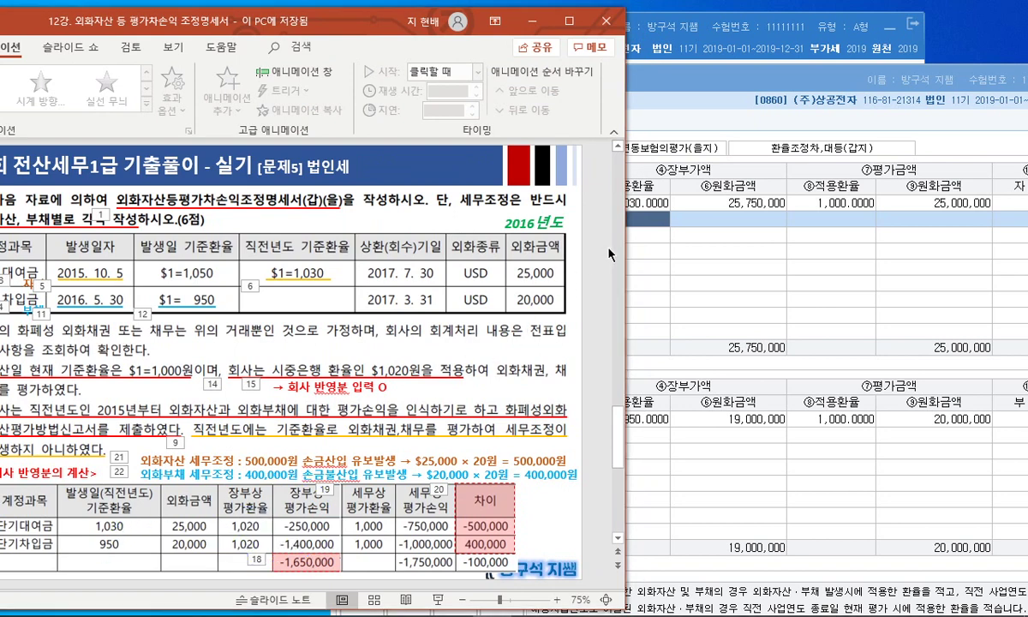
{"action": "left_click", "coordinate": [647, 228]}
{"action": "left_click", "coordinate": [646, 222]}
{"action": "type", "text": "1030"}
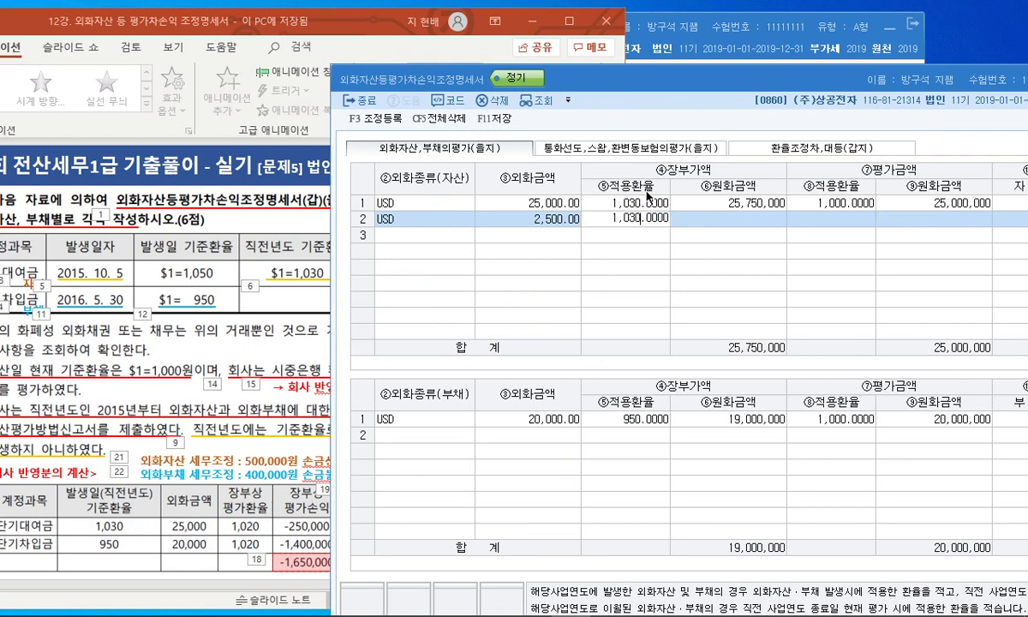
{"action": "key", "text": "Return"}
{"action": "type", "text": "1,"}
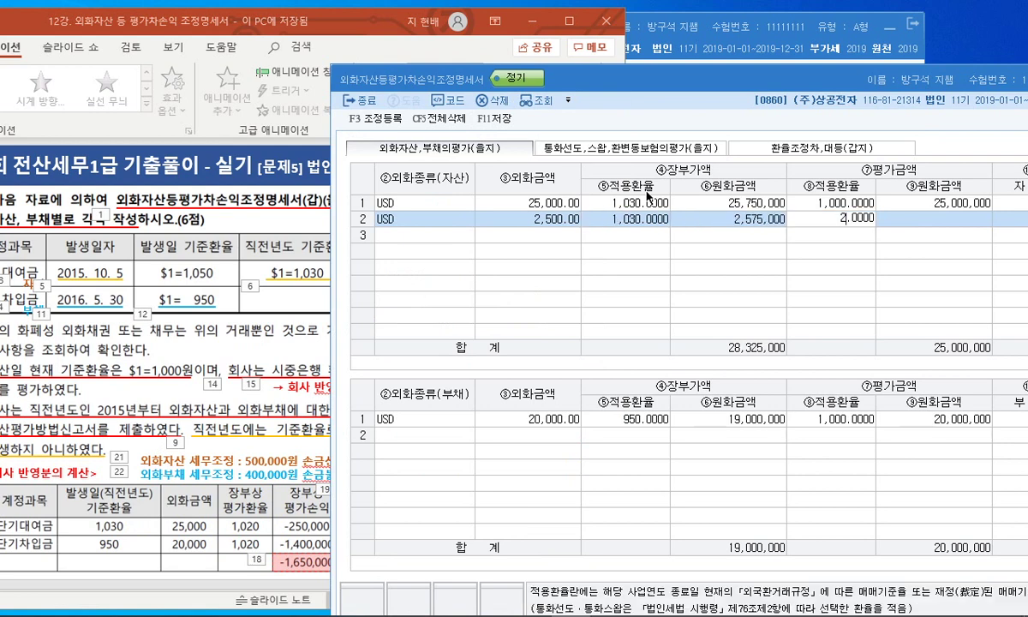
{"action": "type", "text": "020"}
{"action": "key", "text": "Return"}
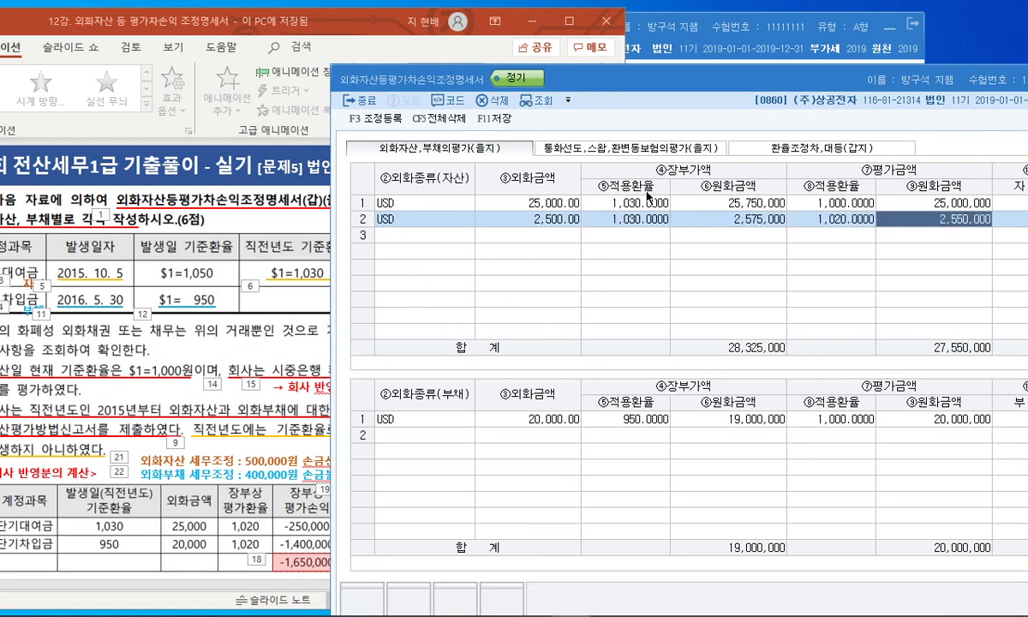
{"action": "left_click_drag", "start_coordinate": [621, 84], "coordinate": [539, 94]}
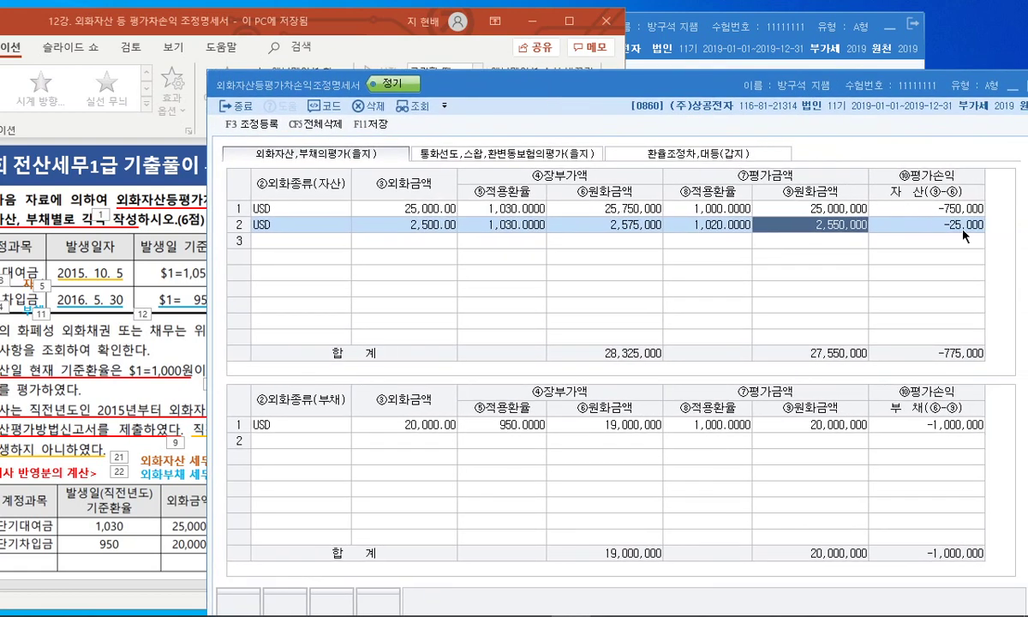
- Correct the second asset line's foreign-currency amount to 25,000 and check its 평가손익 against the slide
{"action": "left_click", "coordinate": [658, 225]}
{"action": "left_click", "coordinate": [424, 224]}
{"action": "left_click", "coordinate": [429, 224]}
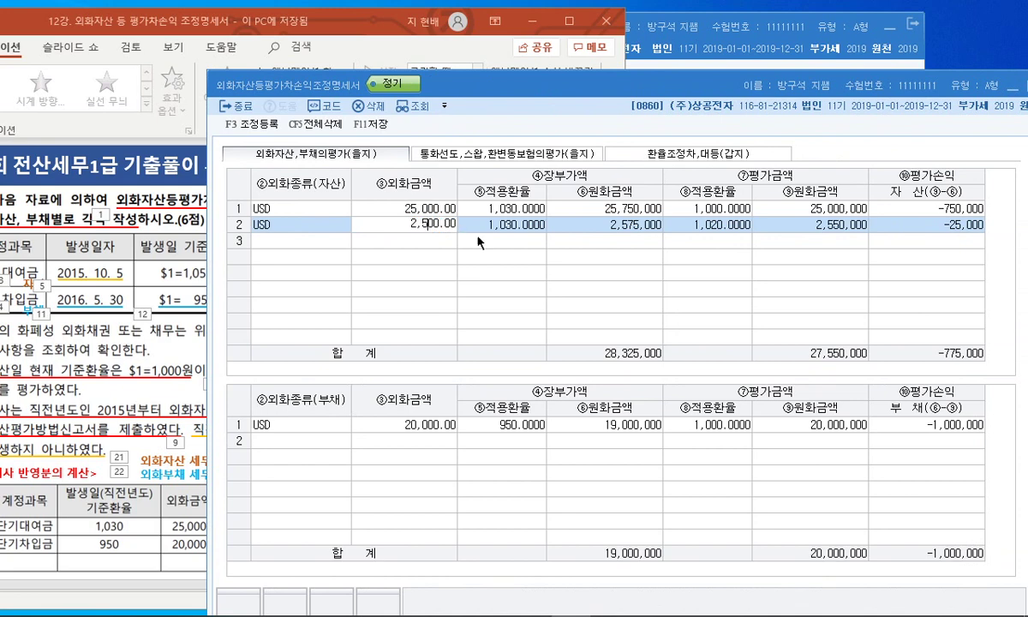
{"action": "type", "text": "0"}
{"action": "key", "text": "Return"}
{"action": "left_click", "coordinate": [122, 495]}
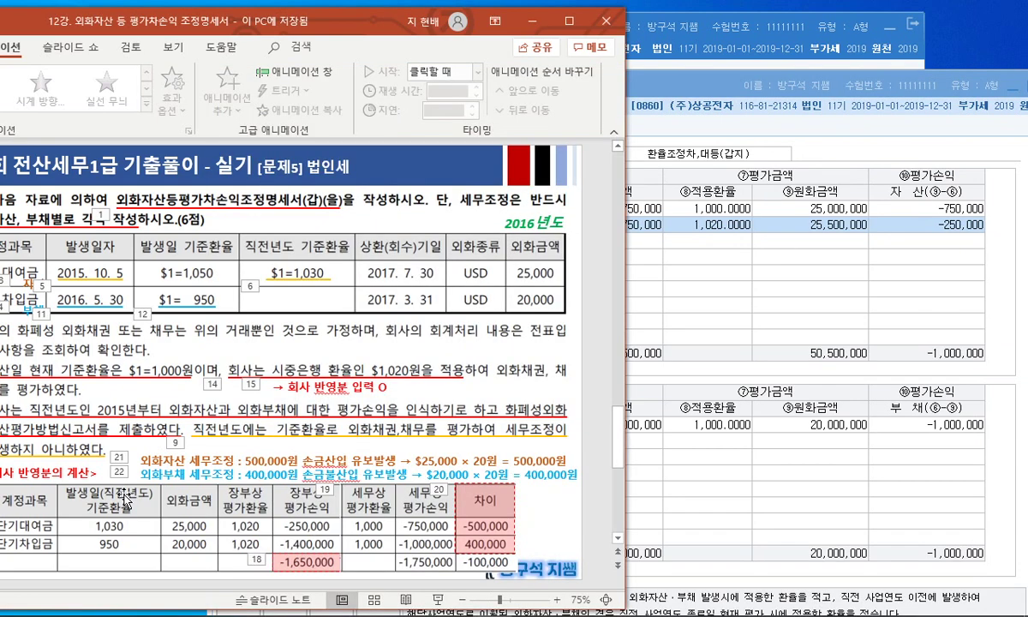
{"action": "left_click", "coordinate": [964, 228]}
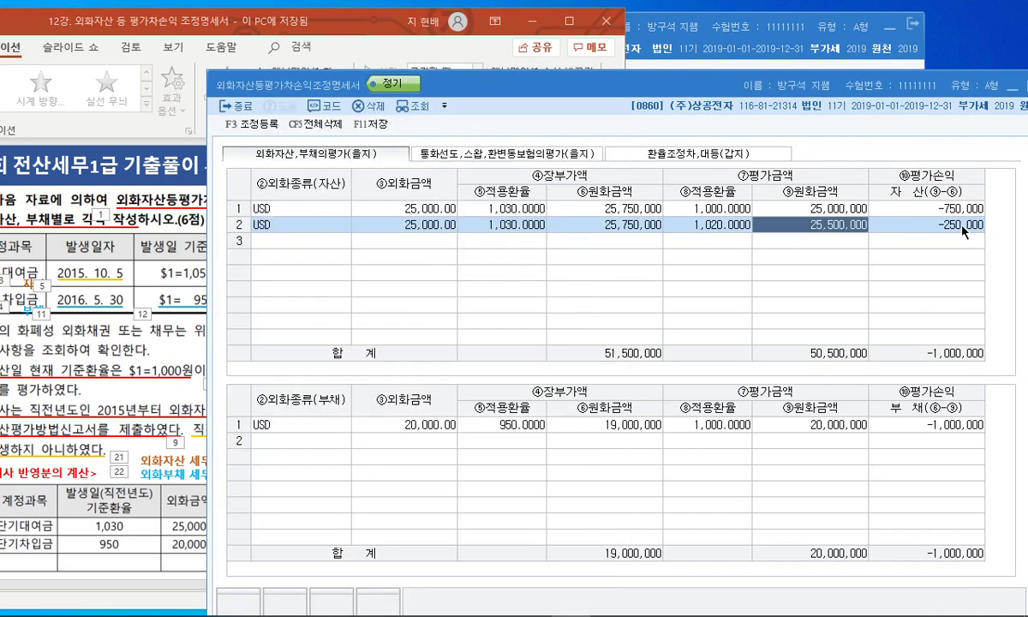
- Add a second USD liability line of 20,000 with a 장부가액 rate of 950 and a 평가금액 rate of 1,000
{"action": "left_click", "coordinate": [375, 423]}
{"action": "type", "text": "USD"}
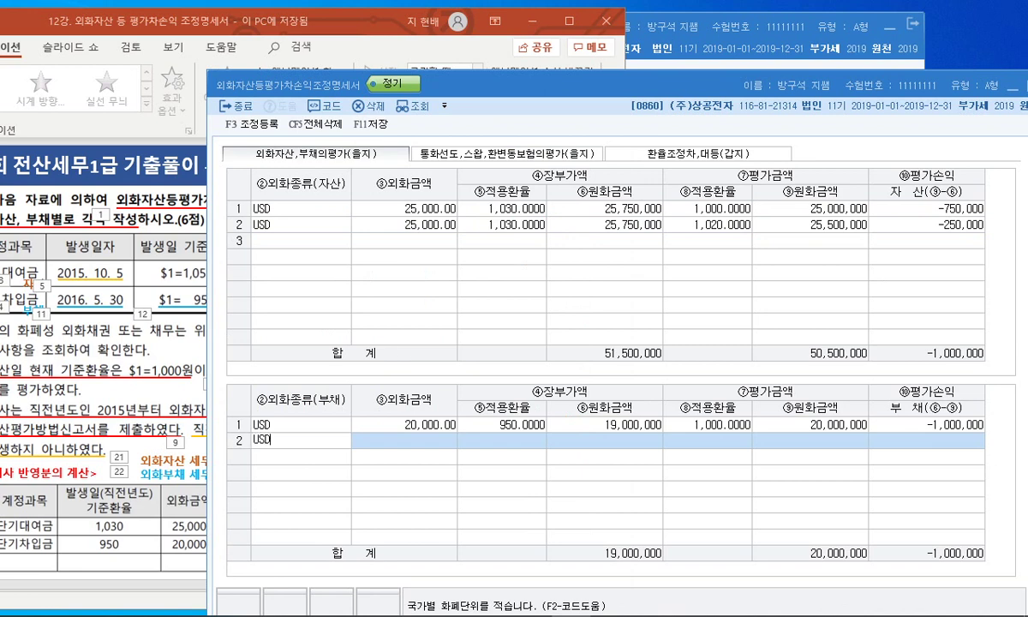
{"action": "key", "text": "Return"}
{"action": "type", "text": "20000"}
{"action": "key", "text": "Return"}
{"action": "type", "text": "92050"}
{"action": "key", "text": "Return"}
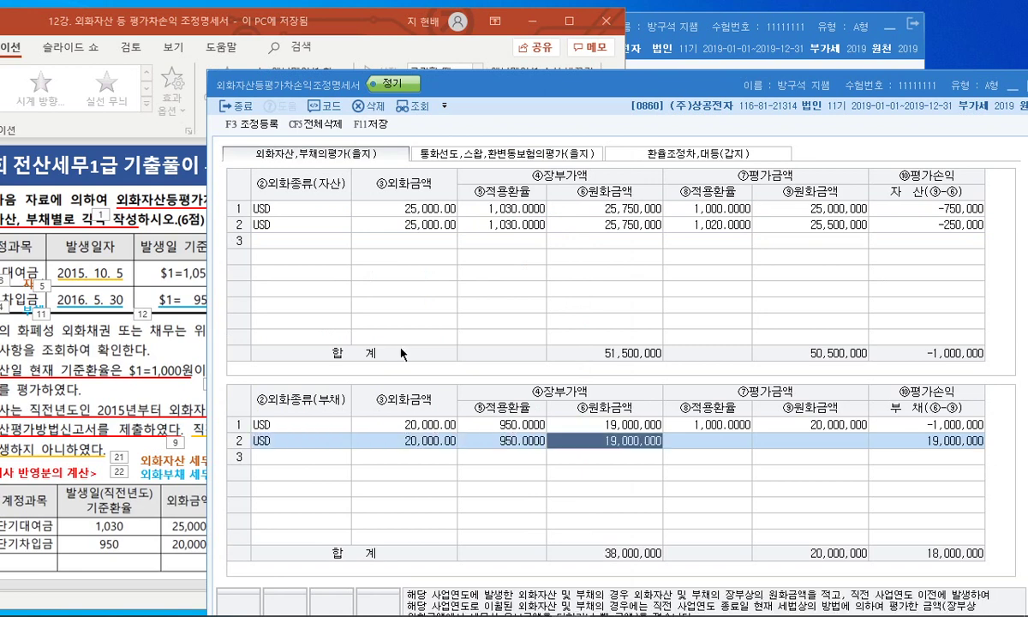
{"action": "type", "text": "1000"}
{"action": "key", "text": "Return"}
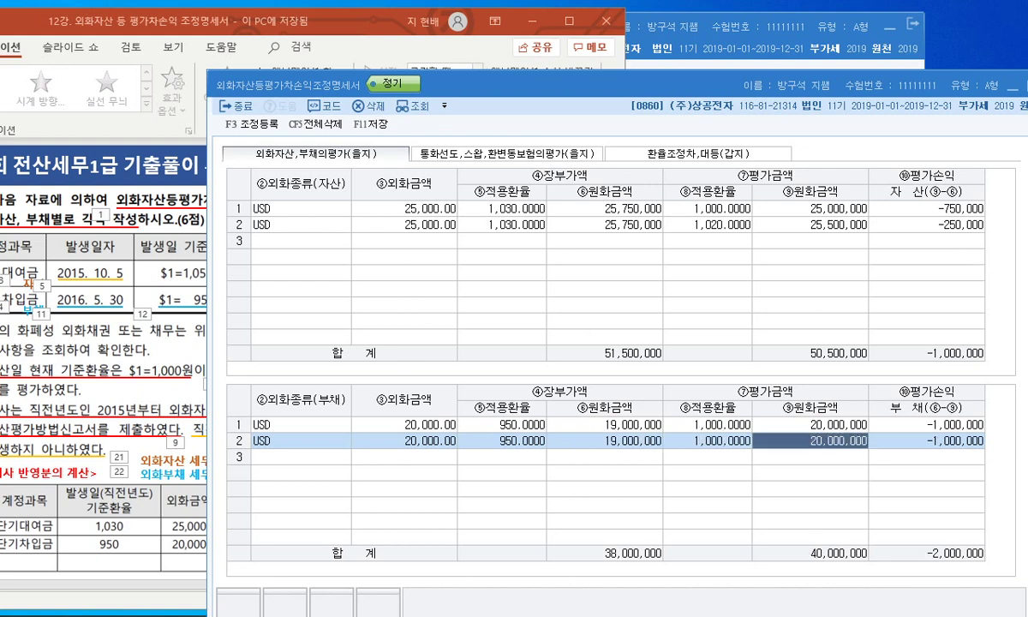
- Correct the second liability line's 평가금액 rate to 1,020
{"action": "left_click_drag", "start_coordinate": [981, 224], "coordinate": [951, 231]}
{"action": "key", "text": "Escape"}
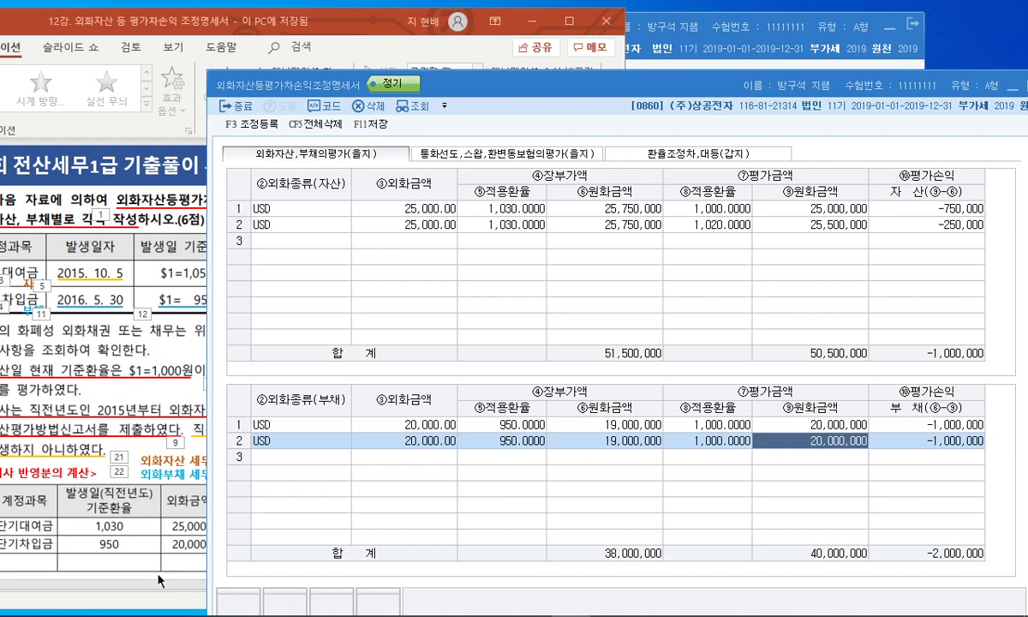
{"action": "left_click", "coordinate": [711, 441]}
{"action": "type", "text": "1020"}
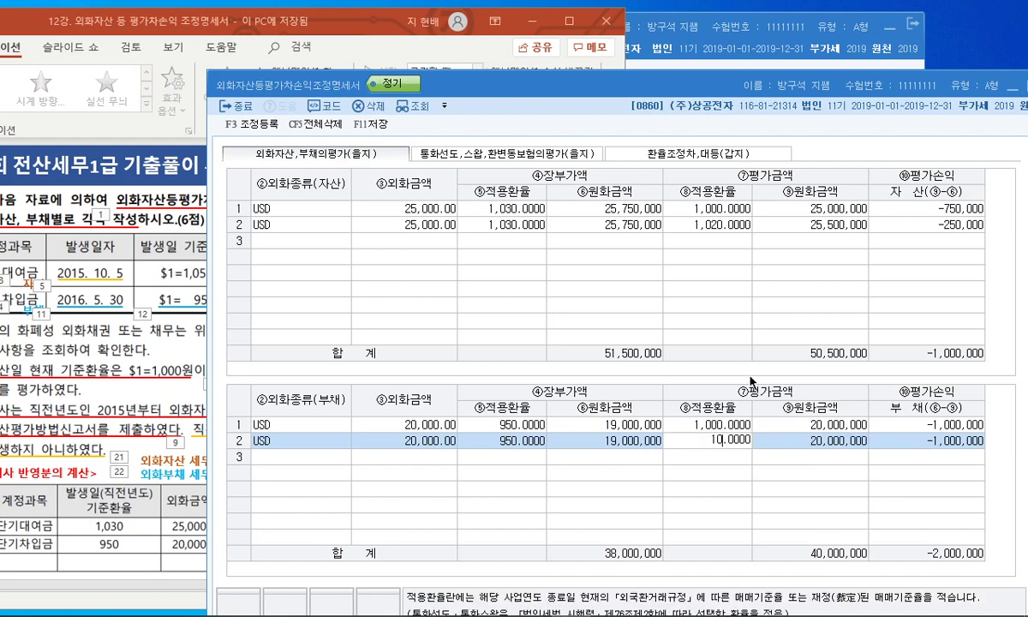
{"action": "key", "text": "Return"}
- Compare the 평가손익 of the second asset and liability lines with the 갑지 summary and the slide's calculation table
{"action": "mouse_move", "coordinate": [964, 221]}
{"action": "left_mouse_down"}
{"action": "mouse_move", "coordinate": [943, 242]}
{"action": "mouse_move", "coordinate": [984, 229]}
{"action": "left_mouse_up"}
{"action": "left_click_drag", "start_coordinate": [955, 449], "coordinate": [931, 439]}
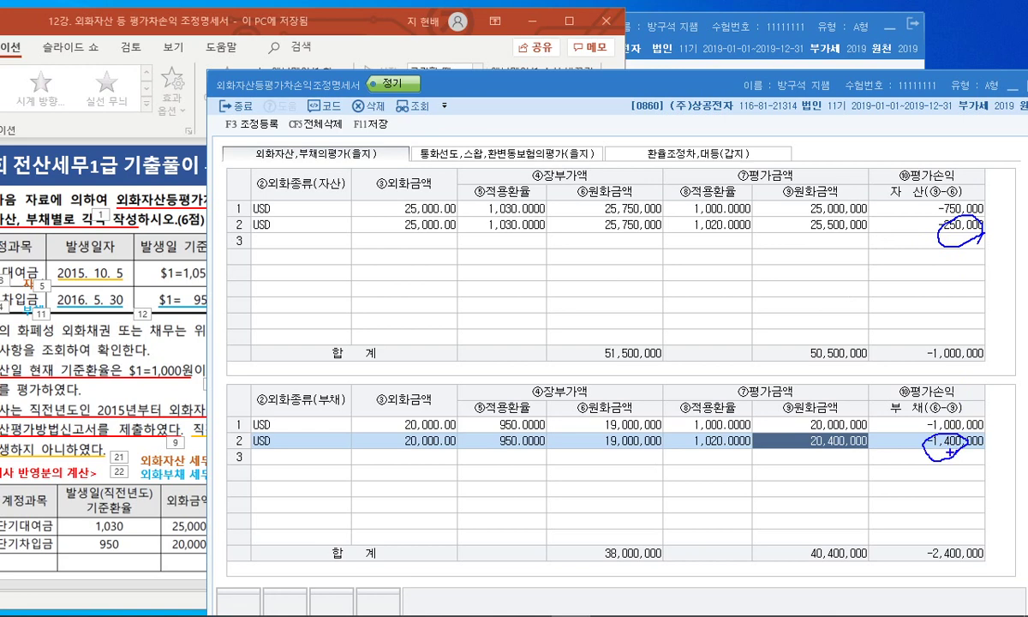
{"action": "key", "text": "Escape"}
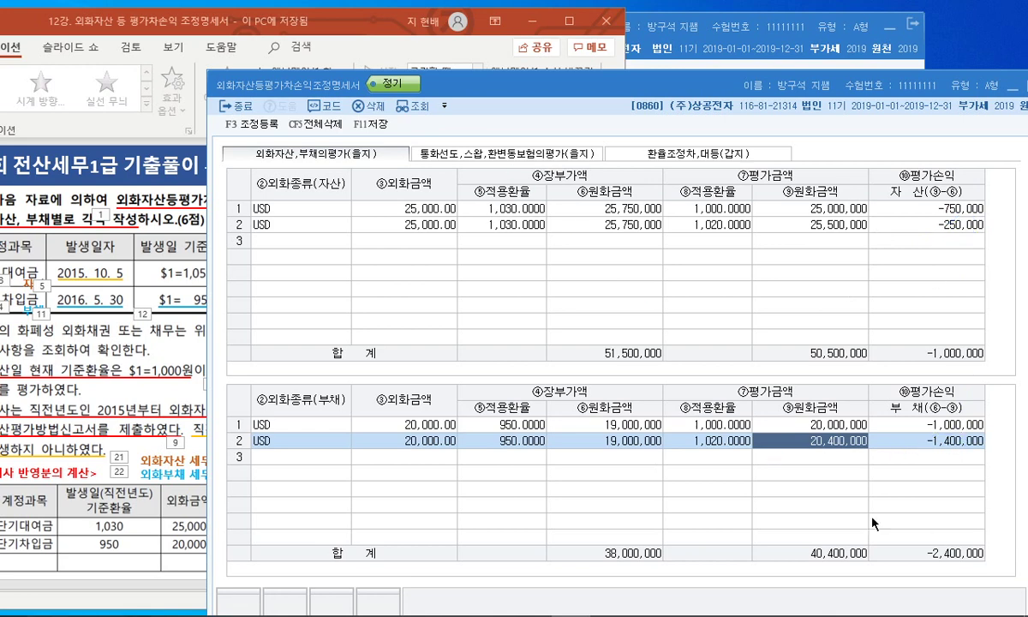
{"action": "left_click", "coordinate": [651, 150]}
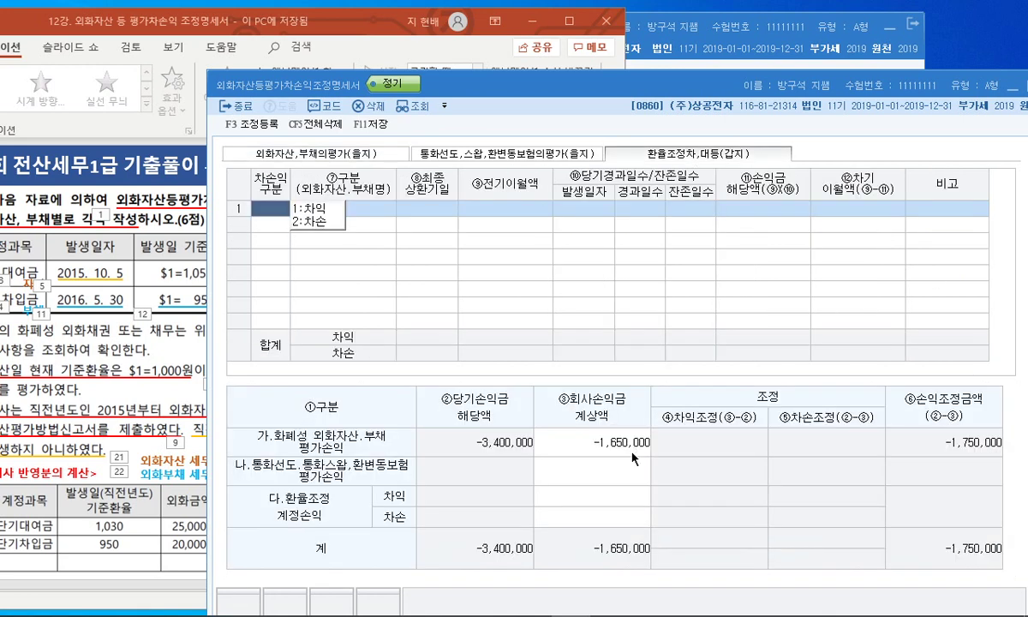
{"action": "left_click", "coordinate": [330, 152]}
{"action": "left_click", "coordinate": [188, 418]}
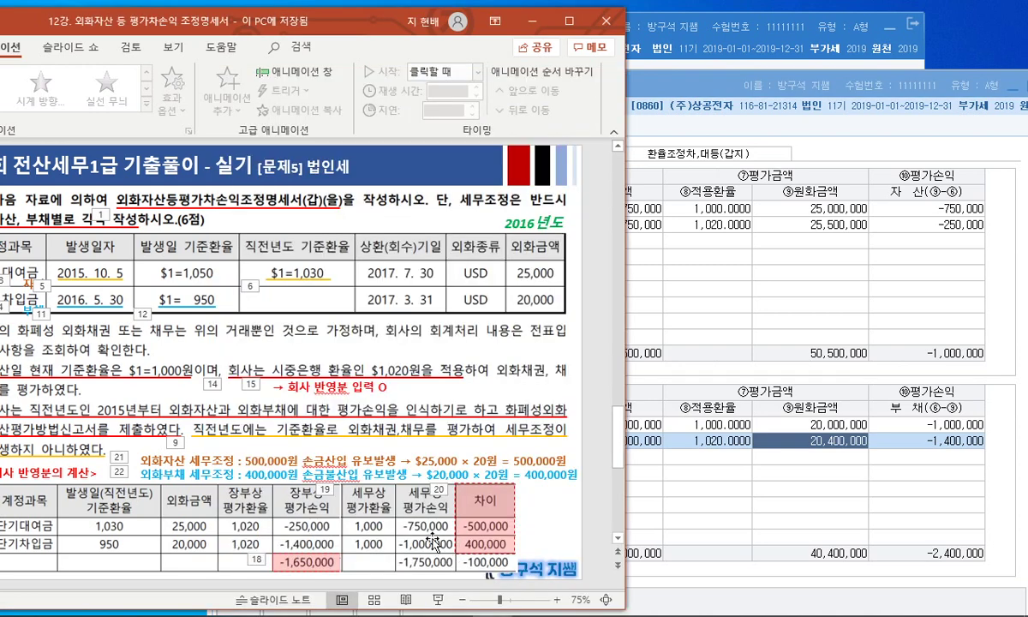
{"action": "left_click_drag", "start_coordinate": [321, 21], "coordinate": [216, 20]}
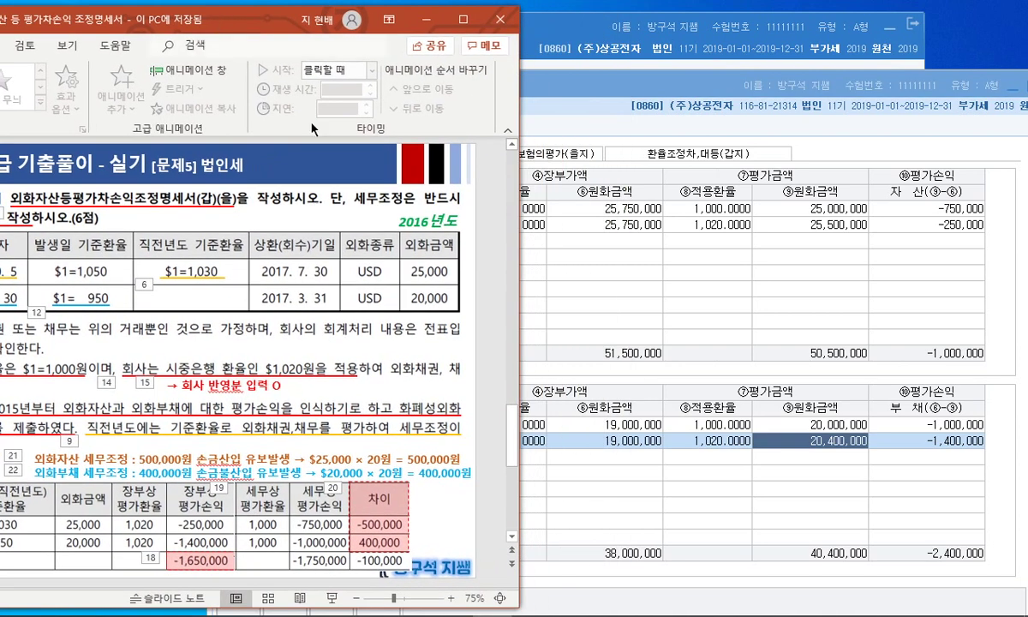
- Add a third USD line to the foreign-currency asset table with an amount of 25,000
{"action": "left_click", "coordinate": [564, 248]}
{"action": "key", "text": "Return"}
{"action": "type", "text": "c"}
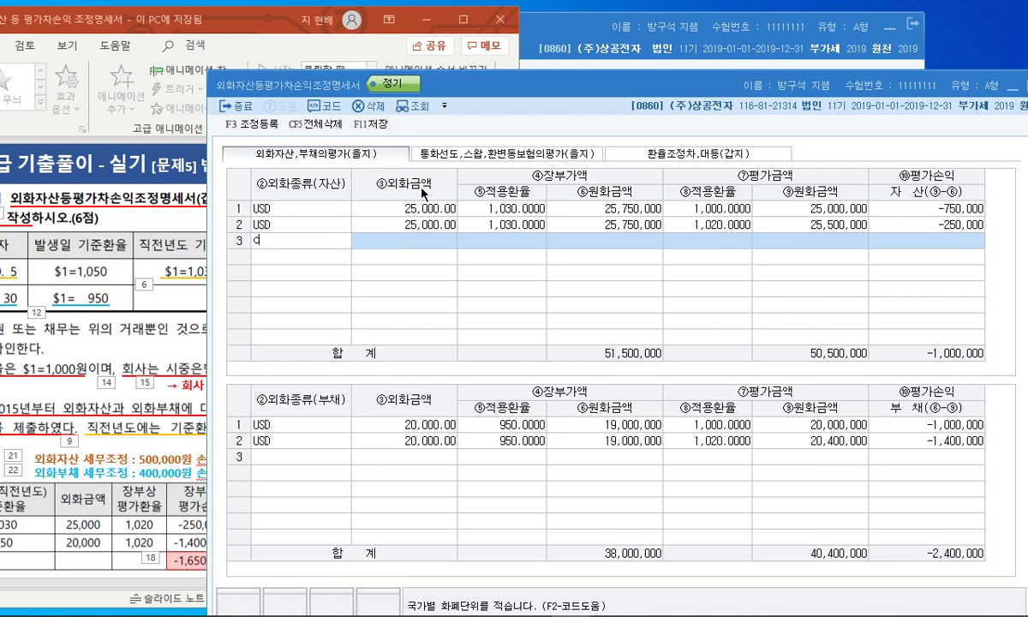
{"action": "type", "text": "USD"}
{"action": "key", "text": "Return"}
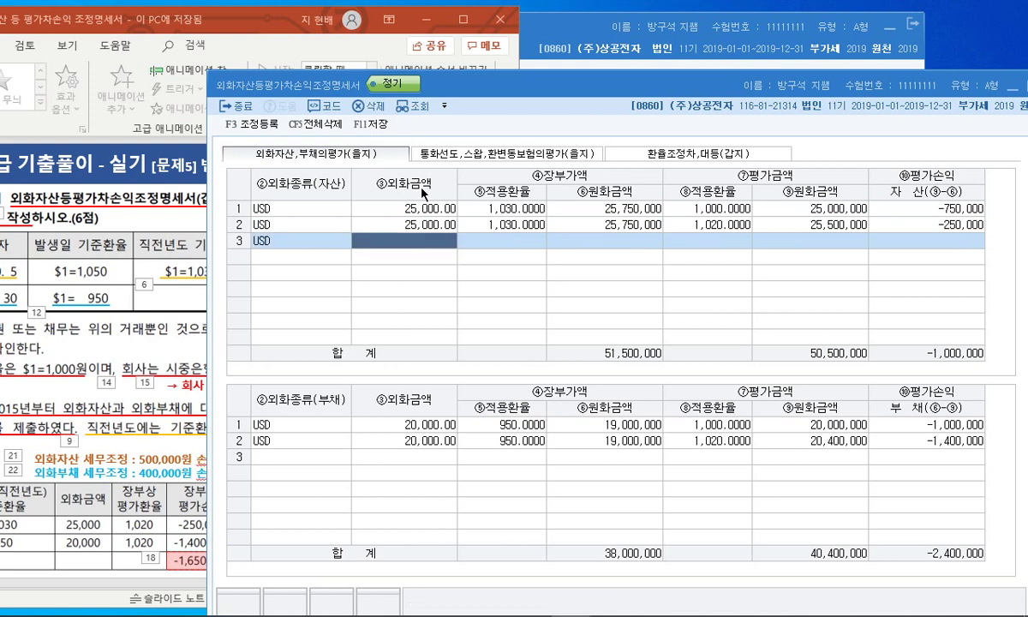
{"action": "type", "text": "25000"}
{"action": "key", "text": "Return"}
- Set the third asset line's 장부가액 rate to 1,020 and 평가금액 rate to 1,000
{"action": "type", "text": "1,02"}
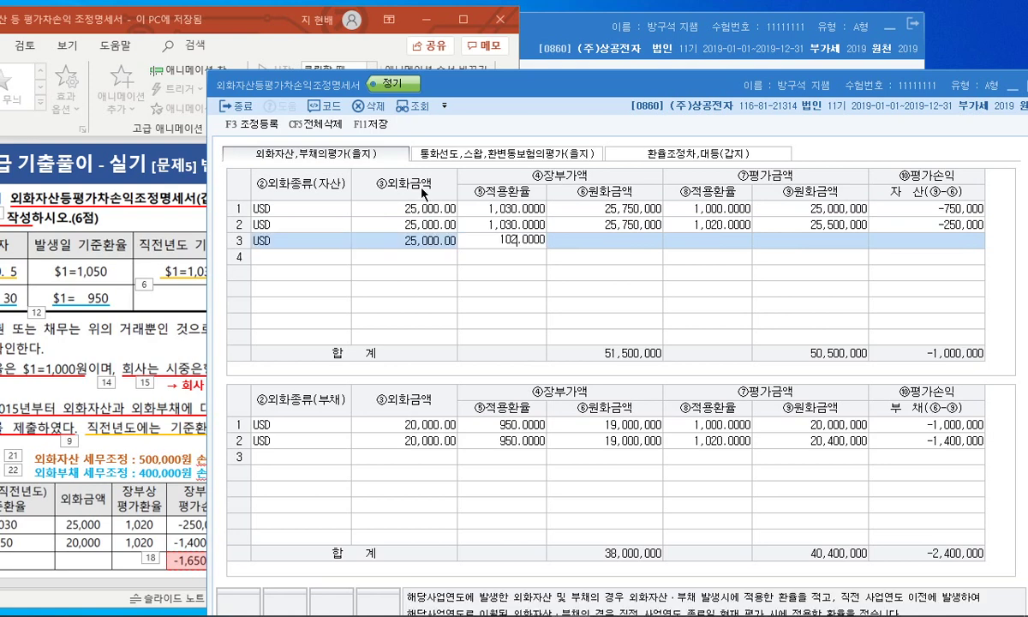
{"action": "type", "text": "0"}
{"action": "key", "text": "Return"}
{"action": "key", "text": "Return"}
{"action": "type", "text": "1,0"}
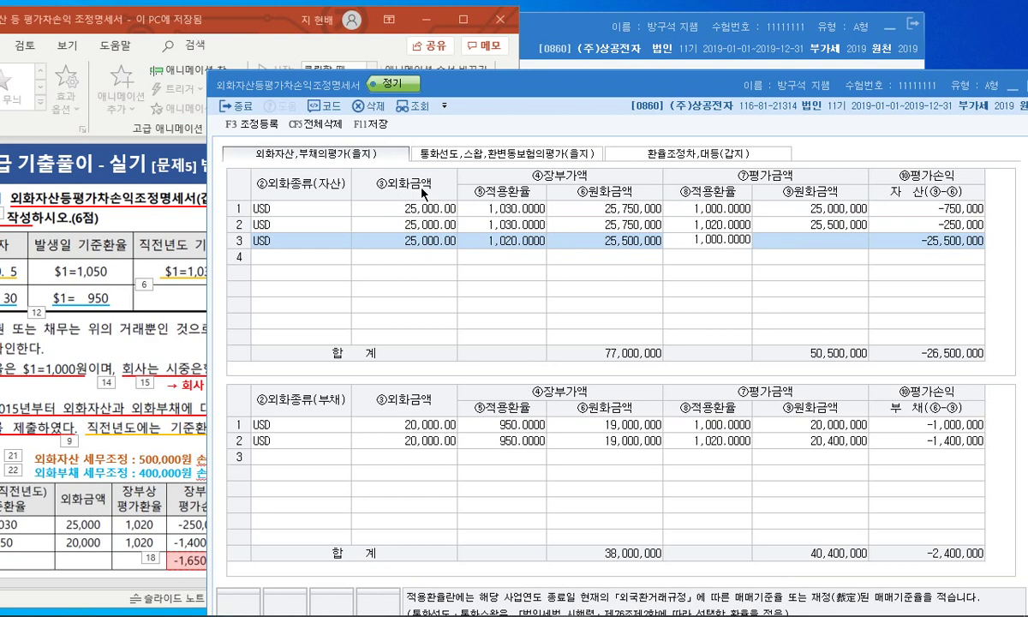
{"action": "type", "text": "00"}
{"action": "key", "text": "Return"}
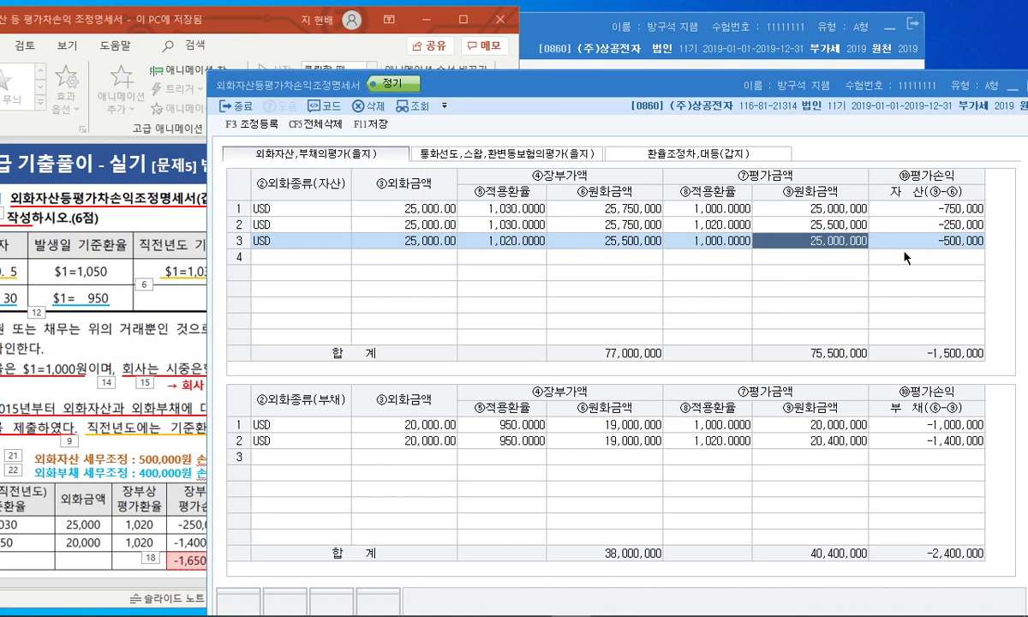
- Add a third USD liability line of 20,000 with a 장부가액 rate of 1,020
{"action": "left_click", "coordinate": [326, 453]}
{"action": "type", "text": "USD"}
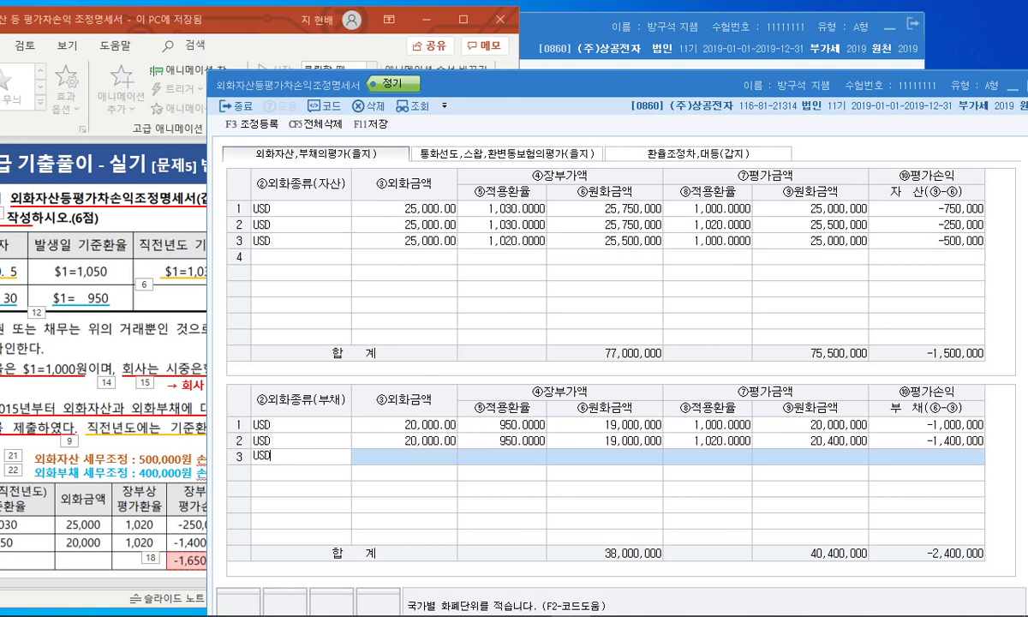
{"action": "key", "text": "Return"}
{"action": "type", "text": "20000"}
{"action": "key", "text": "Return"}
{"action": "type", "text": "1020"}
{"action": "key", "text": "Return"}
- Set the third liability line's 평가금액 rate to 1,000, correcting the mistaken entry of 10,000
{"action": "key", "text": "Return"}
{"action": "type", "text": "10,000"}
{"action": "key", "text": "Return"}
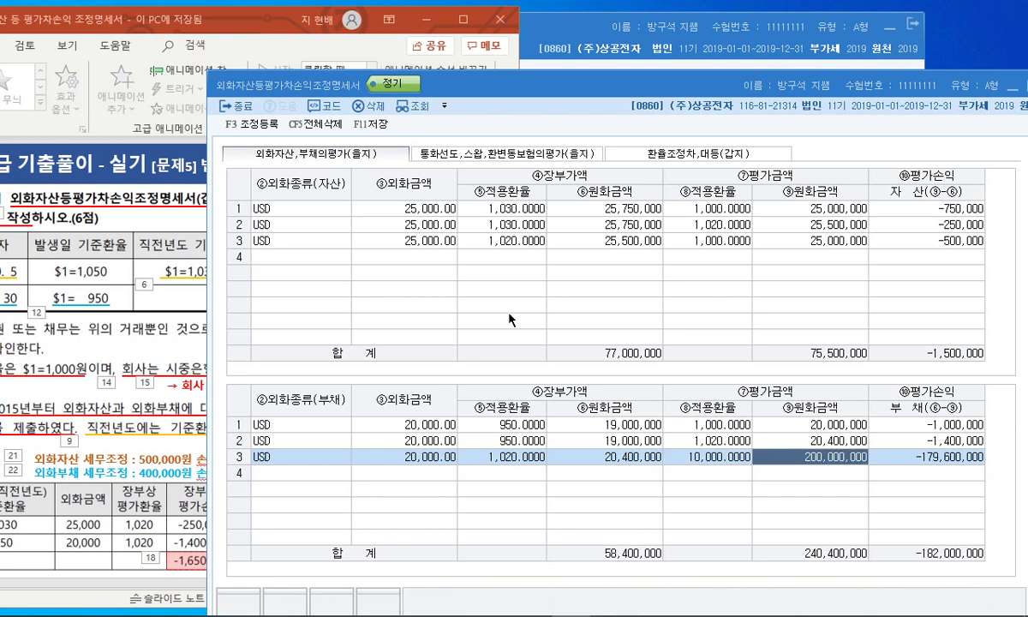
{"action": "key", "text": "Left"}
{"action": "type", "text": "1000"}
{"action": "key", "text": "Return"}
- Compare the 평가손익 of the third asset and liability lines with the registered tax adjustments, and close the 조정 등록 dialog
{"action": "mouse_move", "coordinate": [977, 247]}
{"action": "left_mouse_down"}
{"action": "mouse_move", "coordinate": [941, 242]}
{"action": "mouse_move", "coordinate": [982, 259]}
{"action": "left_mouse_up"}
{"action": "mouse_move", "coordinate": [971, 474]}
{"action": "left_mouse_down"}
{"action": "mouse_move", "coordinate": [943, 450]}
{"action": "mouse_move", "coordinate": [987, 454]}
{"action": "left_mouse_up"}
{"action": "key", "text": "Escape"}
{"action": "left_click", "coordinate": [248, 124]}
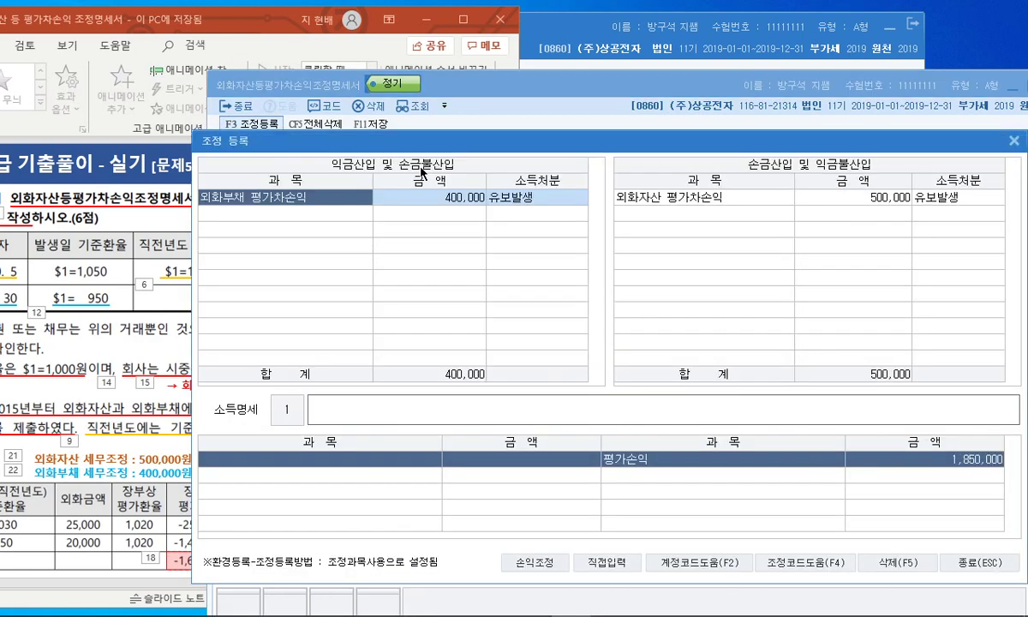
{"action": "left_click_drag", "start_coordinate": [628, 141], "coordinate": [346, 107]}
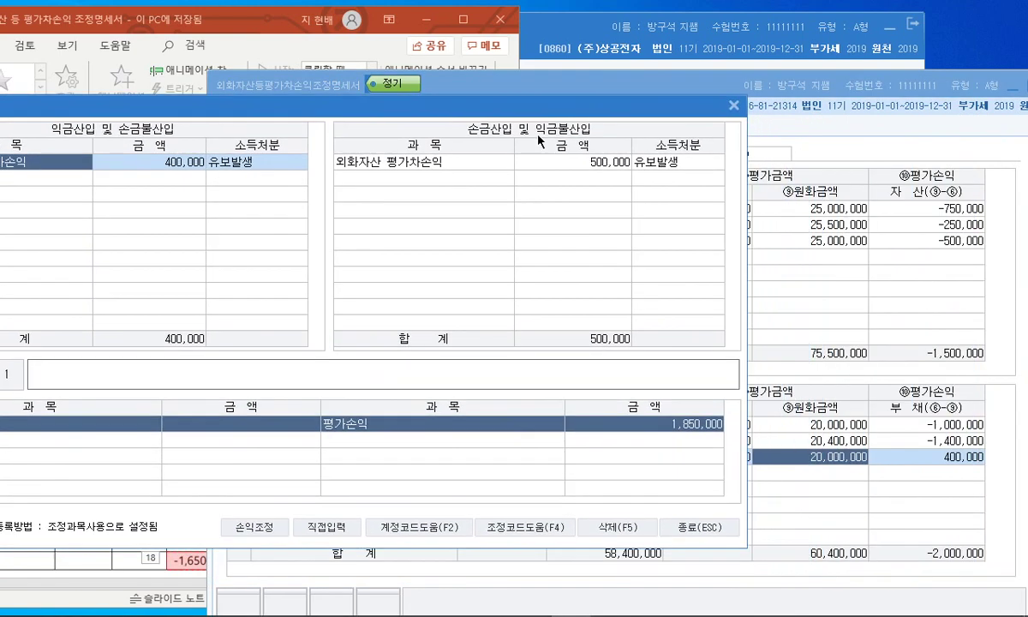
{"action": "left_click", "coordinate": [732, 105]}
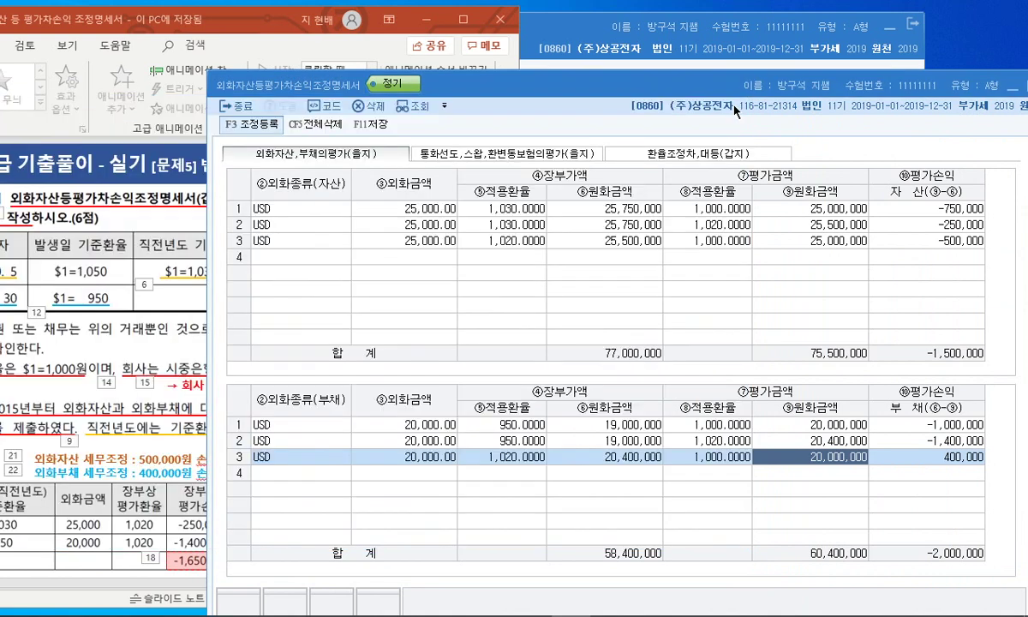
- Delete the first line from both the foreign-currency asset table and the liability table
{"action": "left_click", "coordinate": [626, 212]}
{"action": "left_click", "coordinate": [364, 106]}
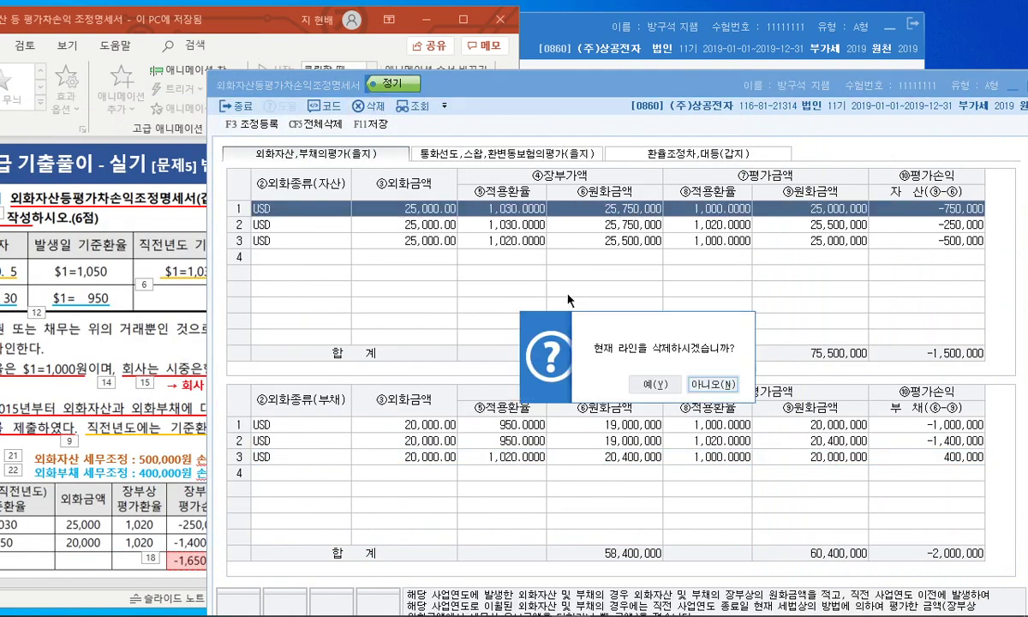
{"action": "left_click", "coordinate": [658, 385]}
{"action": "left_click", "coordinate": [597, 424]}
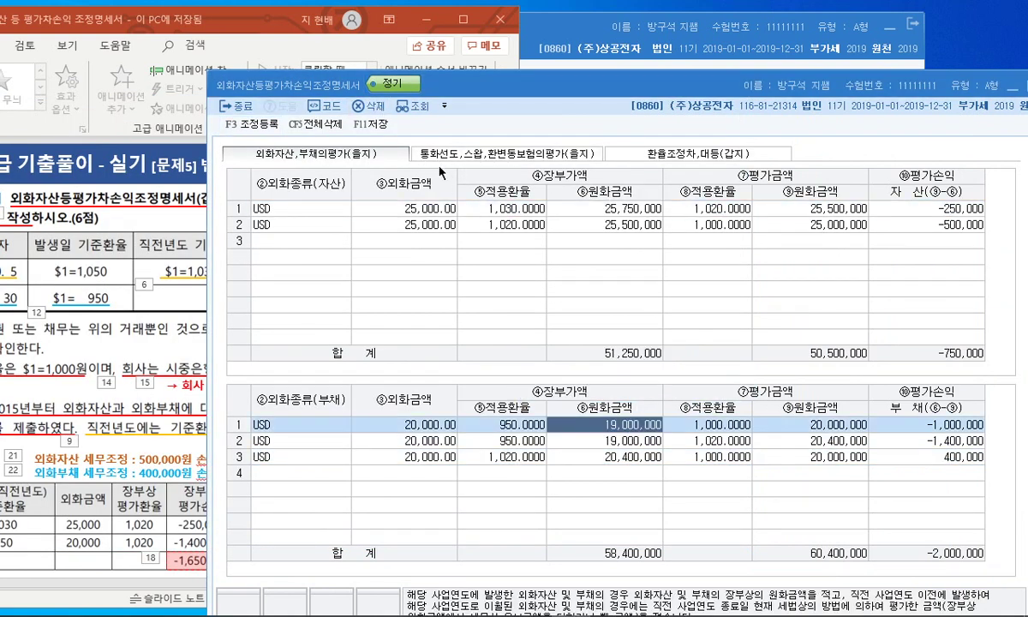
{"action": "left_click", "coordinate": [369, 106]}
{"action": "left_click", "coordinate": [653, 384]}
{"action": "left_click", "coordinate": [560, 209]}
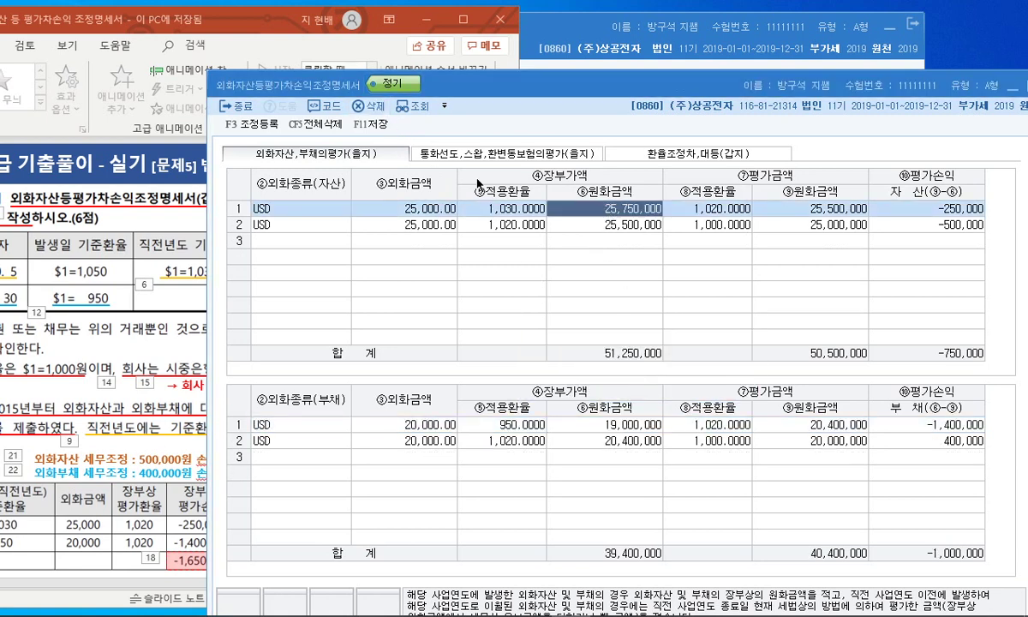
- Delete the asset line with the 1,030 book rate and the liability line with the 950 book rate
{"action": "left_click", "coordinate": [368, 110]}
{"action": "left_click", "coordinate": [653, 384]}
{"action": "left_click", "coordinate": [591, 424]}
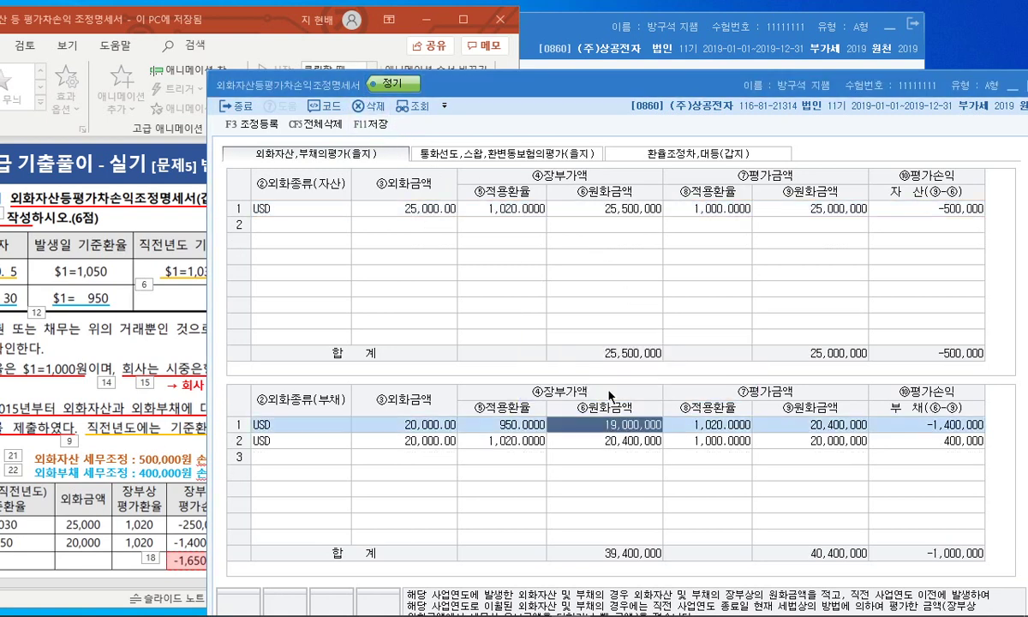
{"action": "left_click", "coordinate": [374, 110]}
{"action": "left_click", "coordinate": [653, 384]}
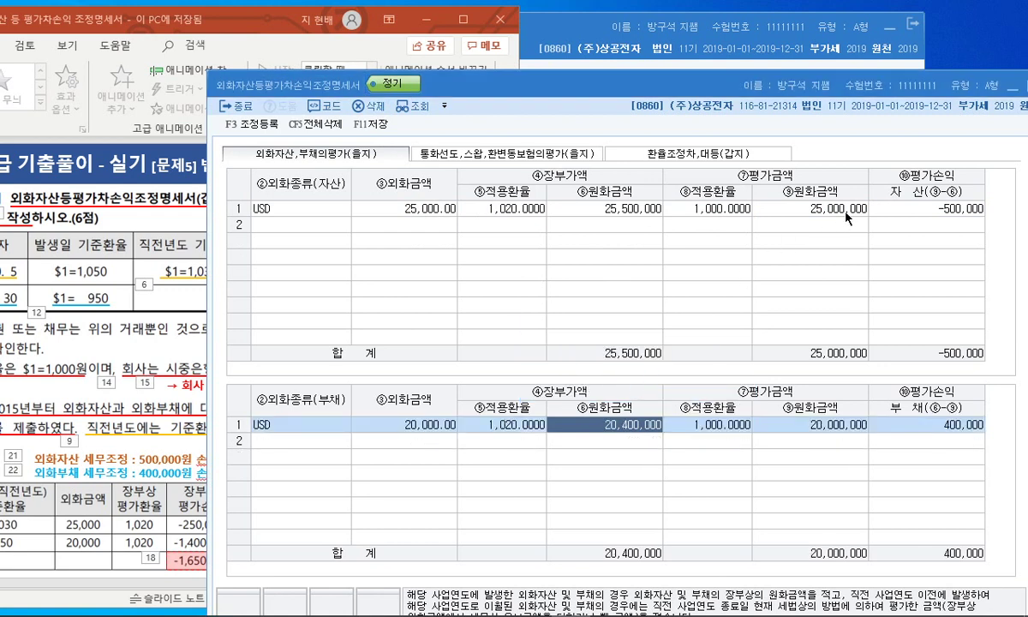
- Delete the remaining USD 20,000 line from the foreign-currency liability table
{"action": "left_click", "coordinate": [844, 216]}
{"action": "left_click", "coordinate": [587, 423]}
{"action": "left_click", "coordinate": [333, 129]}
{"action": "left_click", "coordinate": [615, 364]}
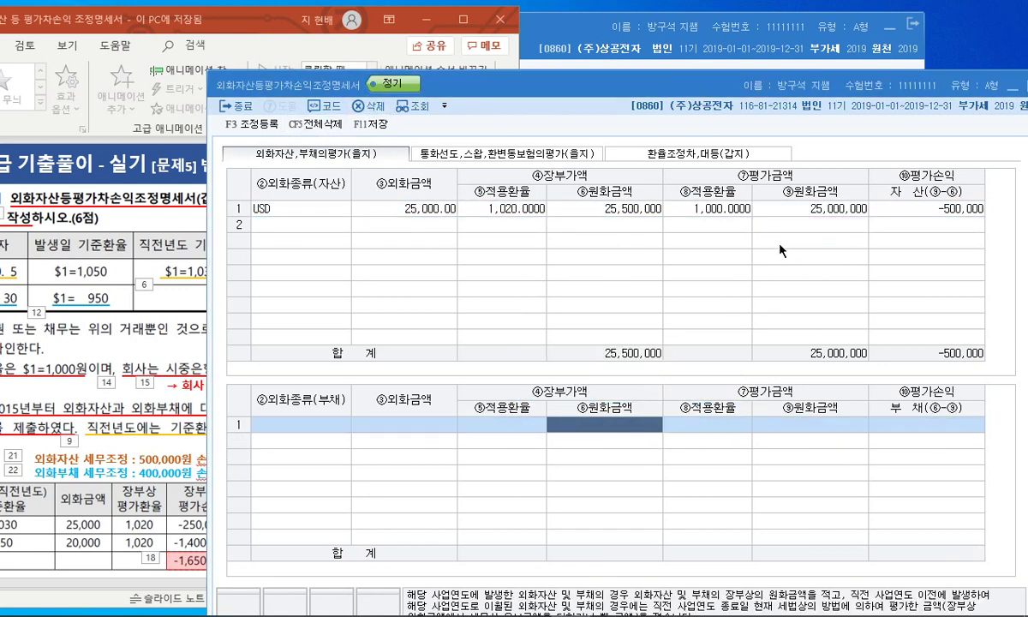
- Check the 평가손익 amount and registered adjustments in the 조정 등록 dialog, and close it
{"action": "left_click", "coordinate": [775, 208]}
{"action": "left_click", "coordinate": [250, 122]}
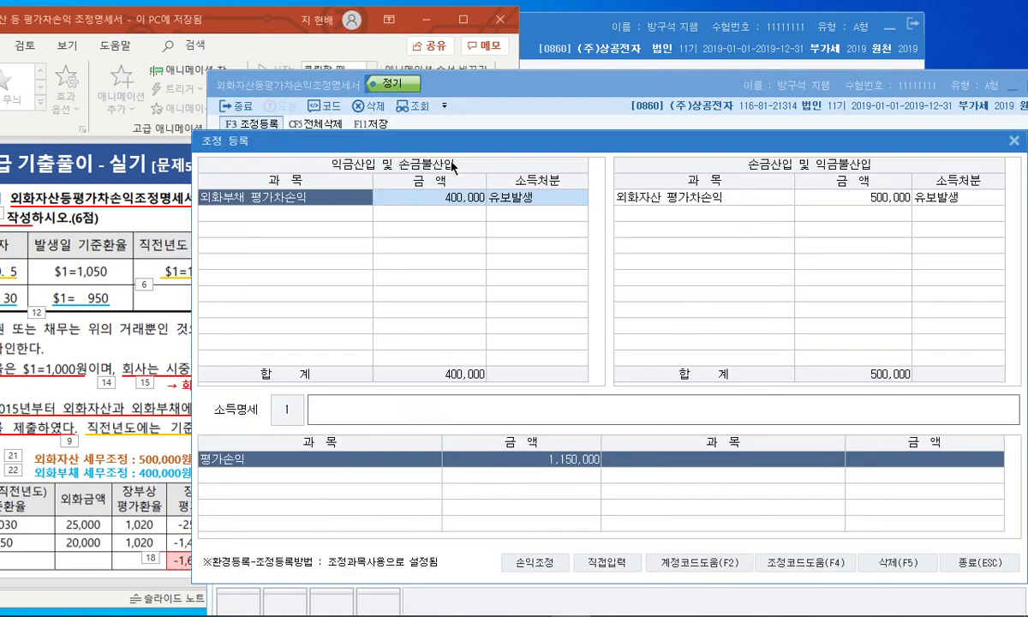
{"action": "left_click_drag", "start_coordinate": [618, 143], "coordinate": [501, 128]}
{"action": "left_click", "coordinate": [896, 125]}
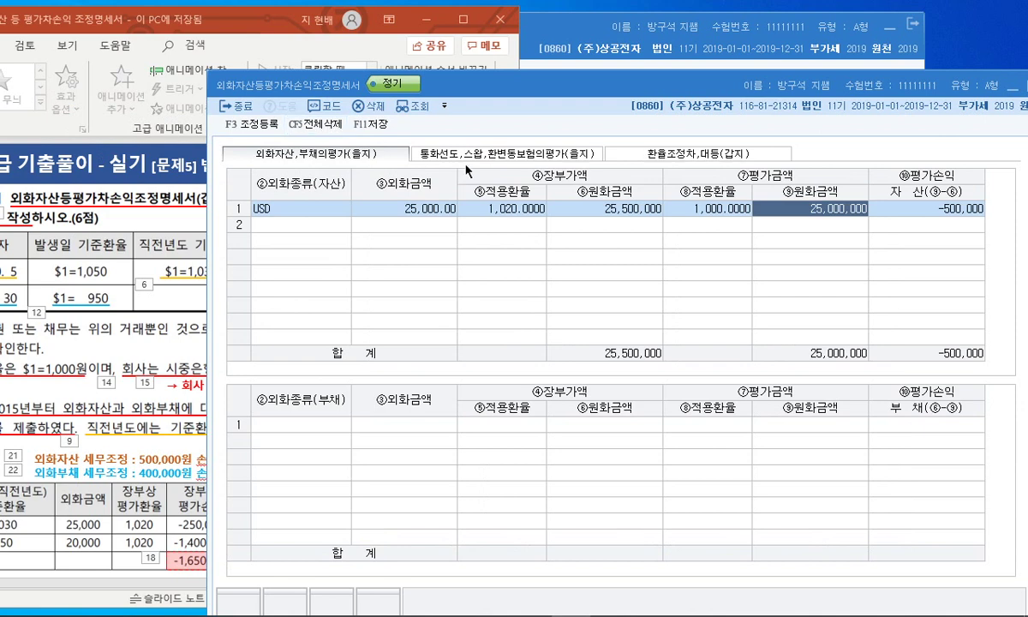
- Clear the 회사손익금 계상액 for 화폐성 외화자산·부채 평가손익 in the 환율조정차,대등(갑지) statement
{"action": "left_click", "coordinate": [607, 153]}
{"action": "left_click", "coordinate": [598, 437]}
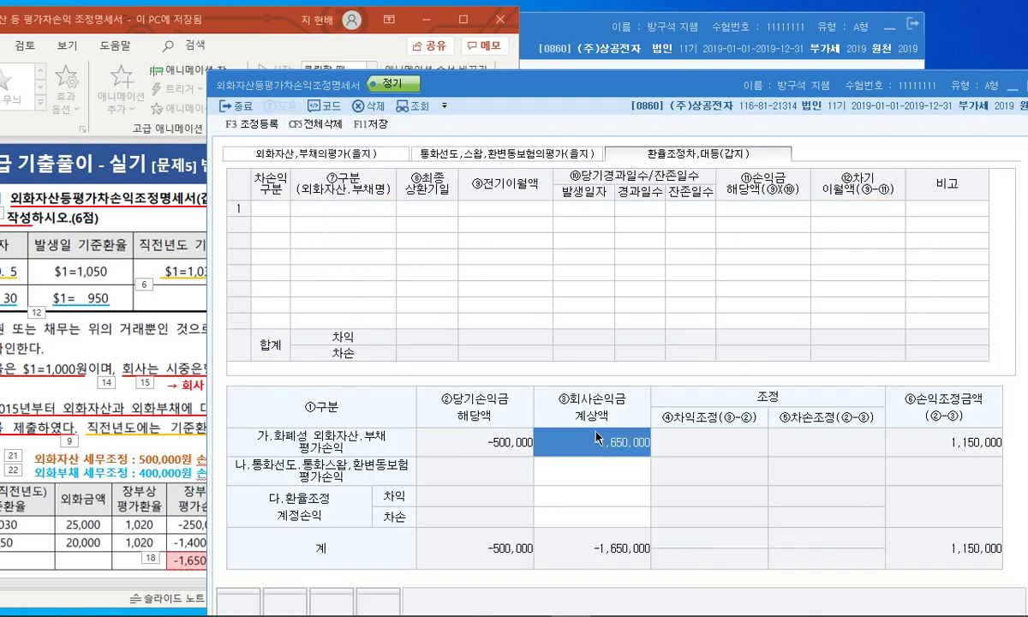
{"action": "key", "text": "Delete"}
{"action": "key", "text": "Return"}
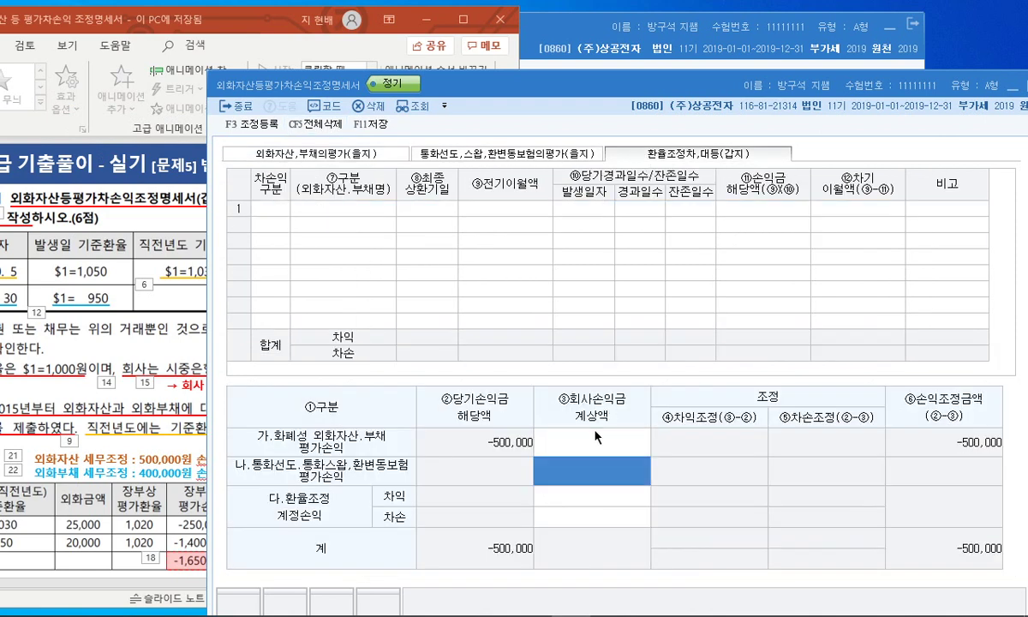
- Compare the asset line's 평가손익 with the registered 외화자산 평가차손익 in the 조정 등록 dialog, and close it
{"action": "left_click", "coordinate": [274, 154]}
{"action": "left_click", "coordinate": [248, 122]}
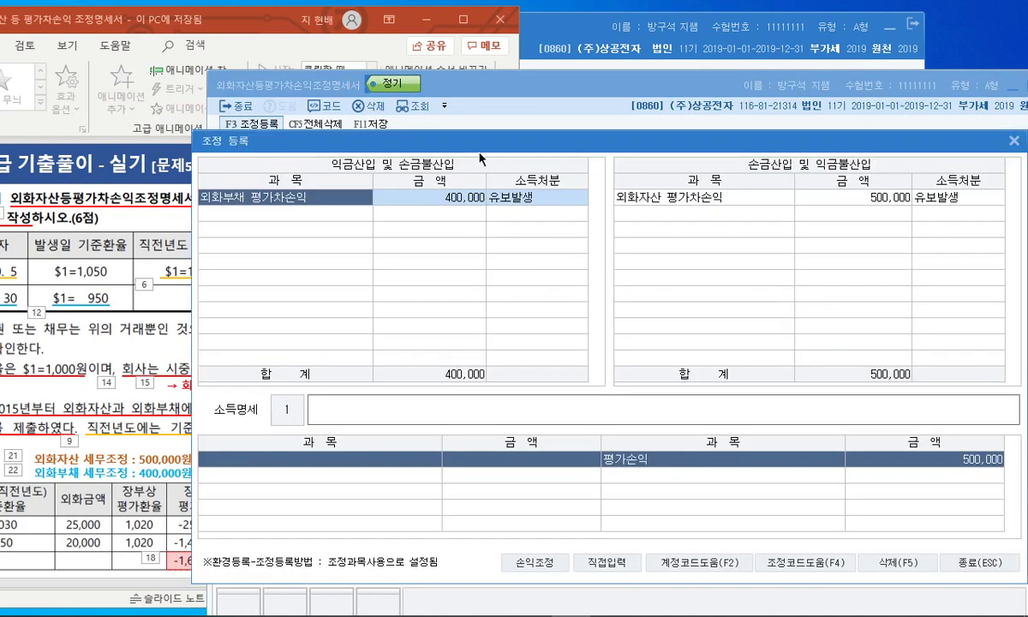
{"action": "left_click_drag", "start_coordinate": [462, 143], "coordinate": [248, 120]}
{"action": "left_click", "coordinate": [665, 174]}
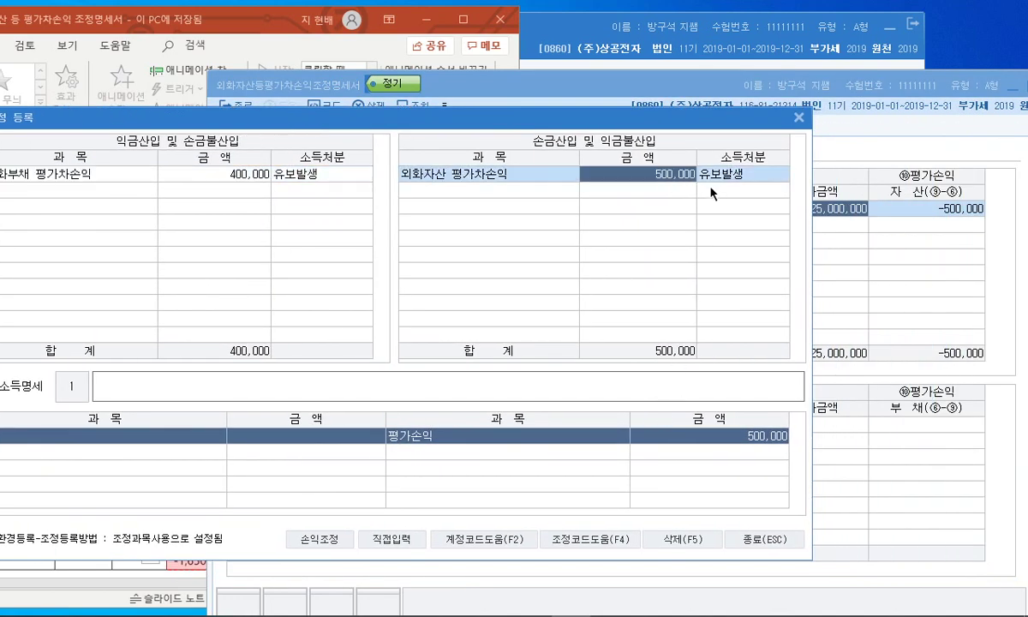
{"action": "left_click_drag", "start_coordinate": [581, 120], "coordinate": [583, 263]}
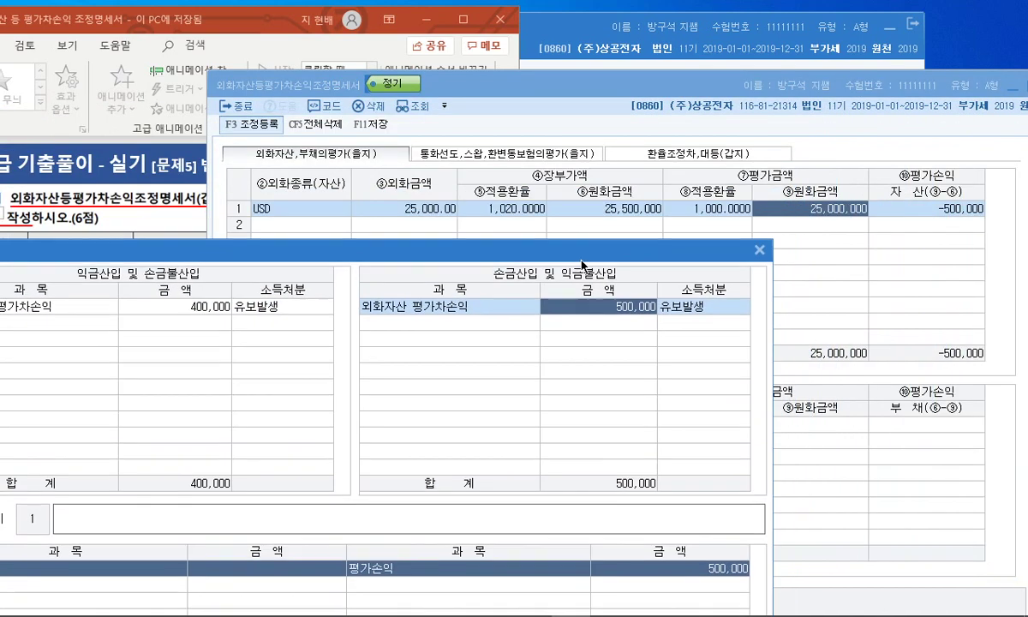
{"action": "left_click", "coordinate": [759, 252]}
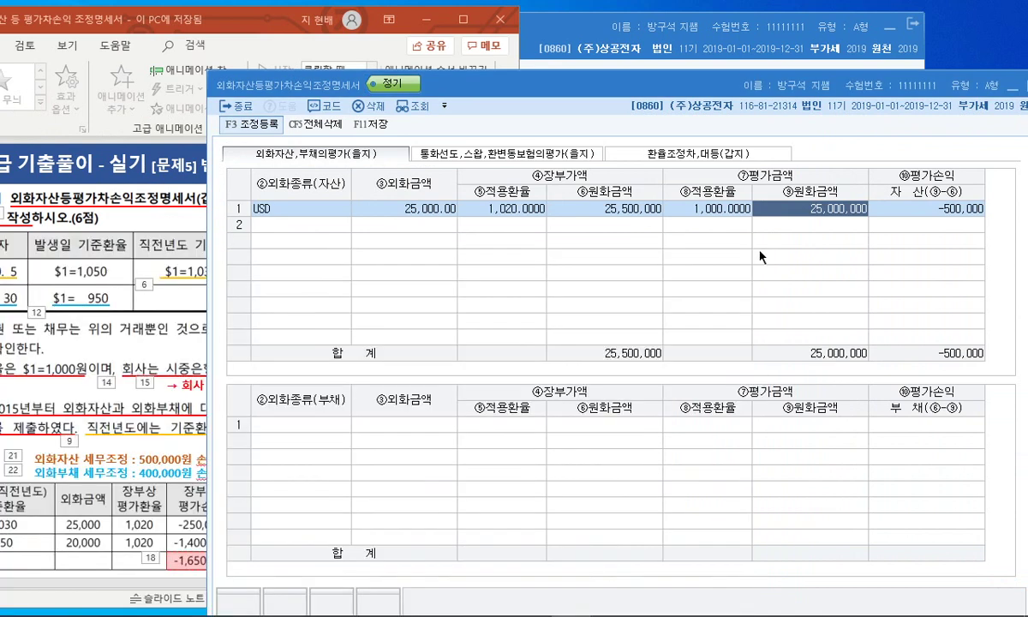
- Add a USD liability line of 20,000 with a 장부가액 rate of 1,020 and a 평가금액 rate of 1,000
{"action": "left_click", "coordinate": [273, 419]}
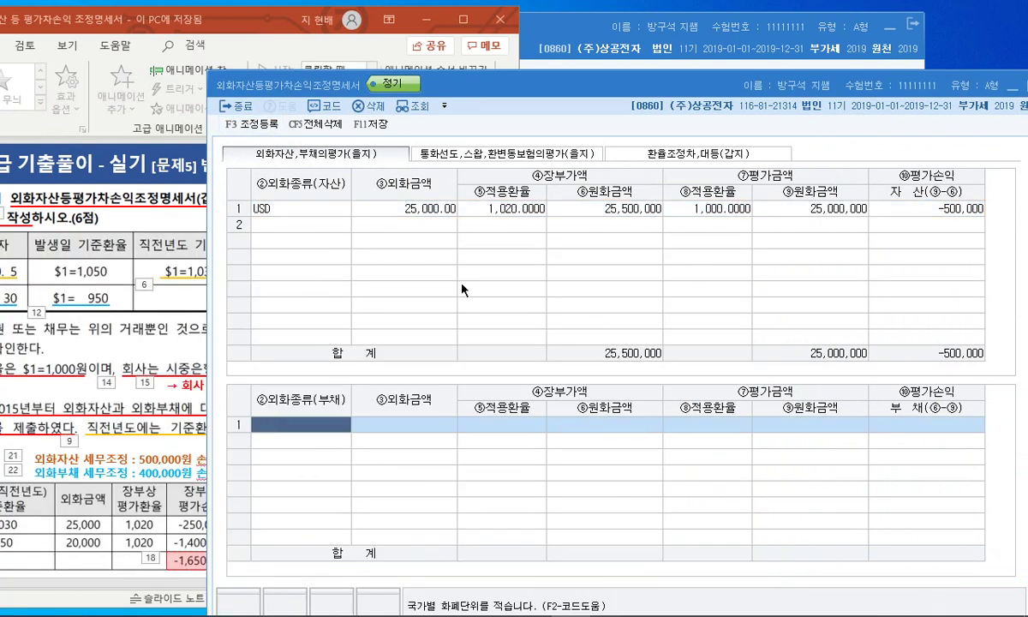
{"action": "type", "text": "USD"}
{"action": "key", "text": "Return"}
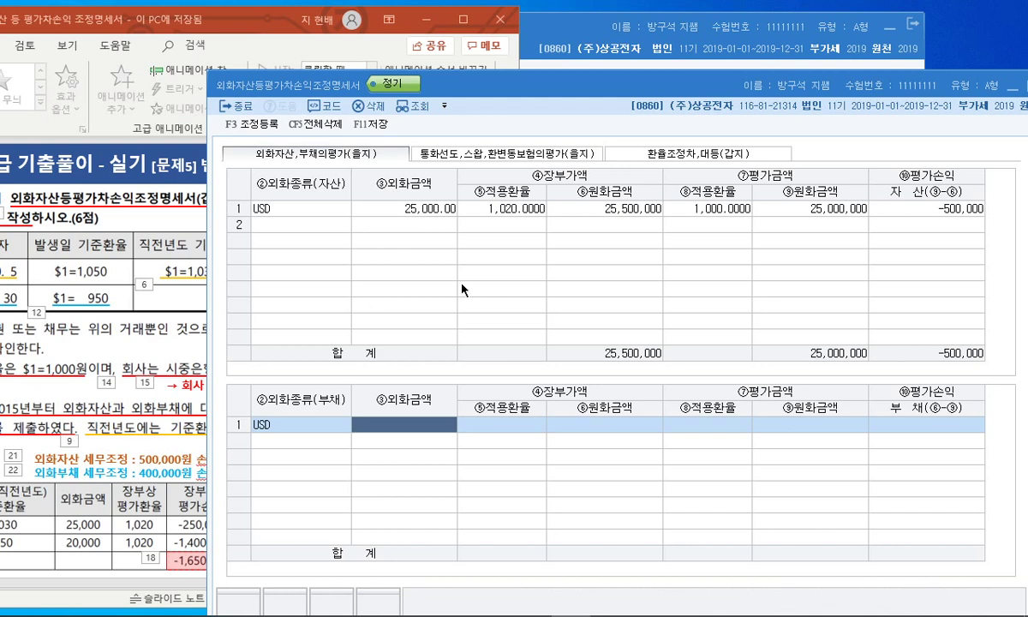
{"action": "type", "text": "20000"}
{"action": "key", "text": "Return"}
{"action": "type", "text": "1020"}
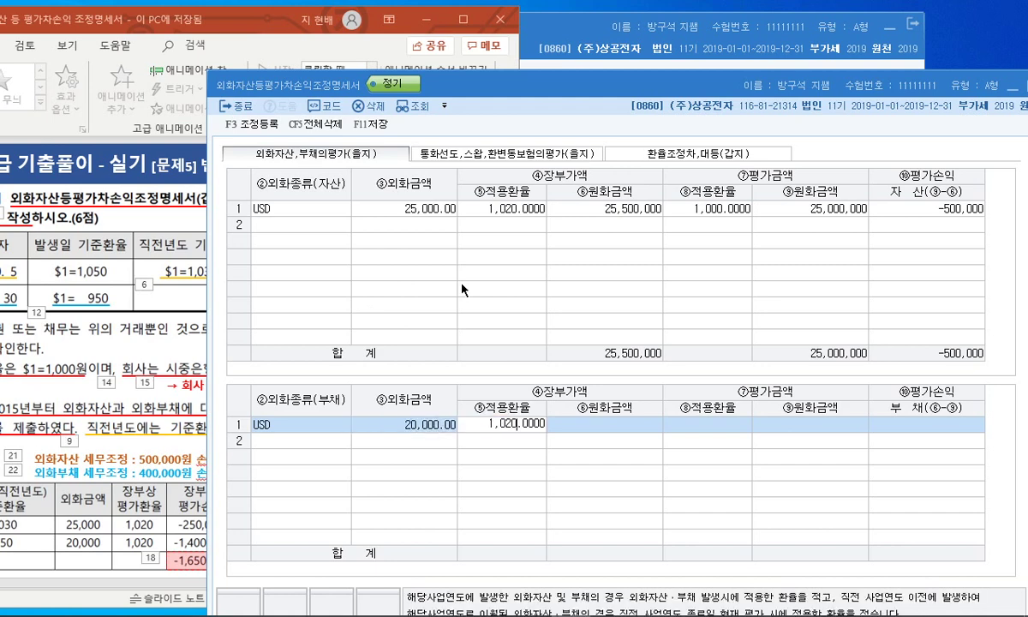
{"action": "key", "text": "Return"}
{"action": "key", "text": "Return"}
{"action": "type", "text": "1000"}
{"action": "key", "text": "Return"}
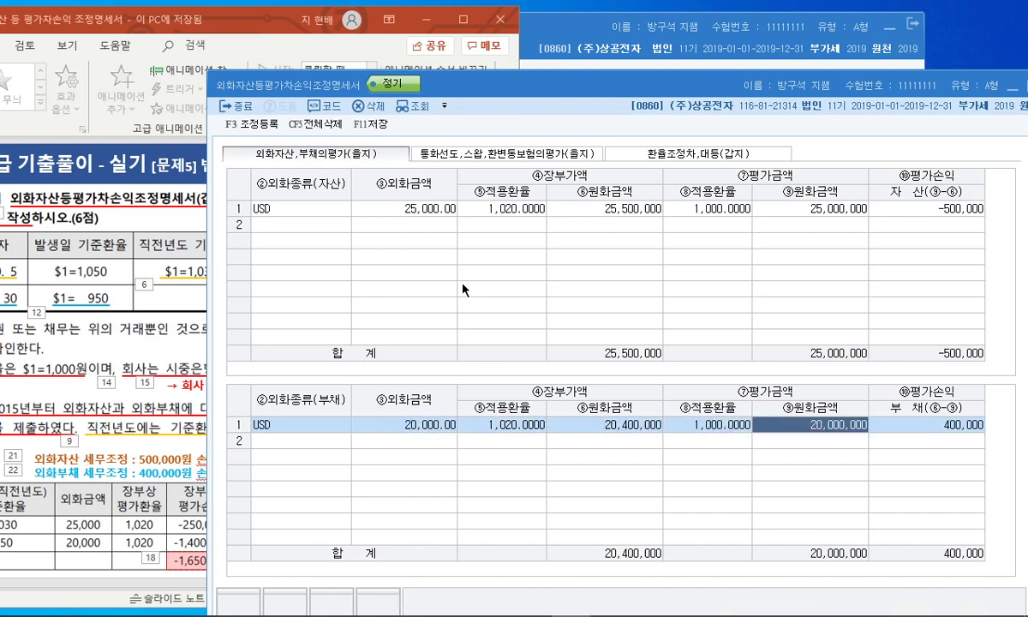
- Delete the USD asset line and check the liability-only 평가손익 against the registered adjustments in the 조정 등록 dialog
{"action": "left_click", "coordinate": [482, 210]}
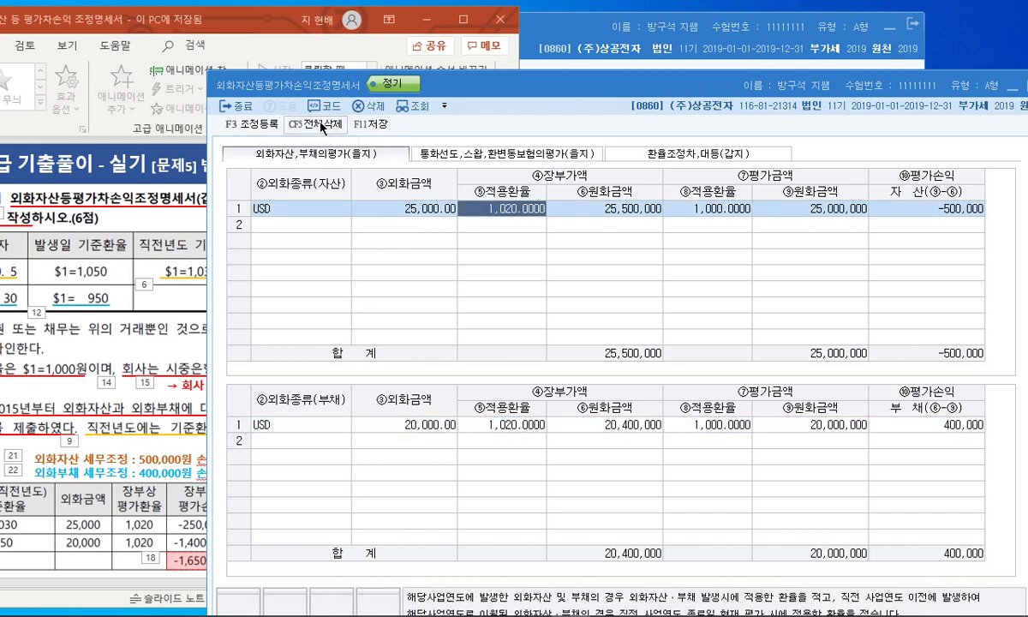
{"action": "left_click", "coordinate": [368, 106]}
{"action": "left_click", "coordinate": [654, 383]}
{"action": "key", "text": "F3"}
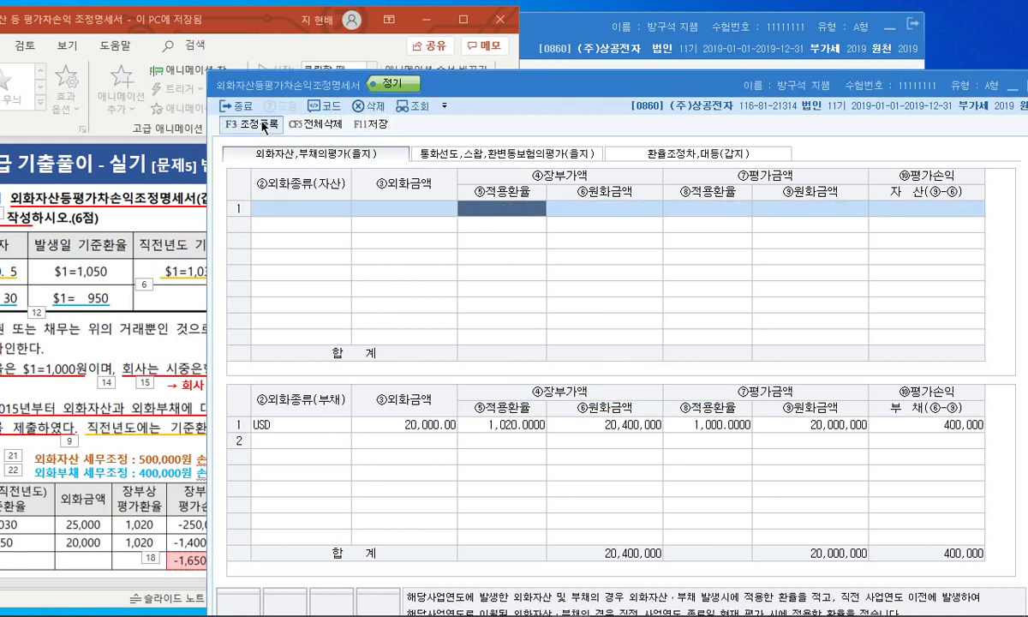
{"action": "left_click_drag", "start_coordinate": [472, 146], "coordinate": [399, 92]}
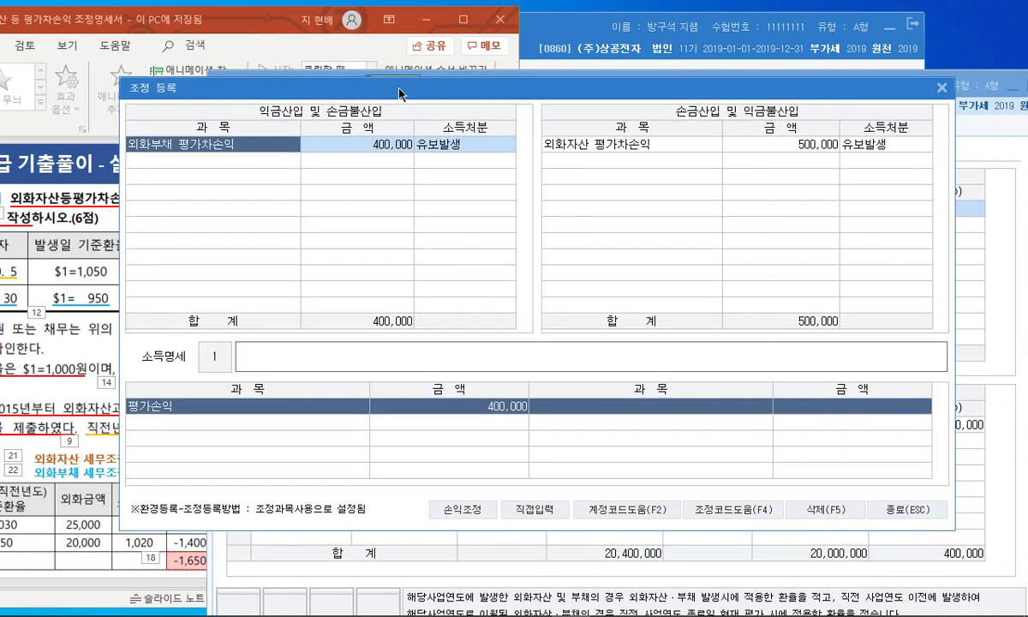
{"action": "left_click", "coordinate": [907, 509]}
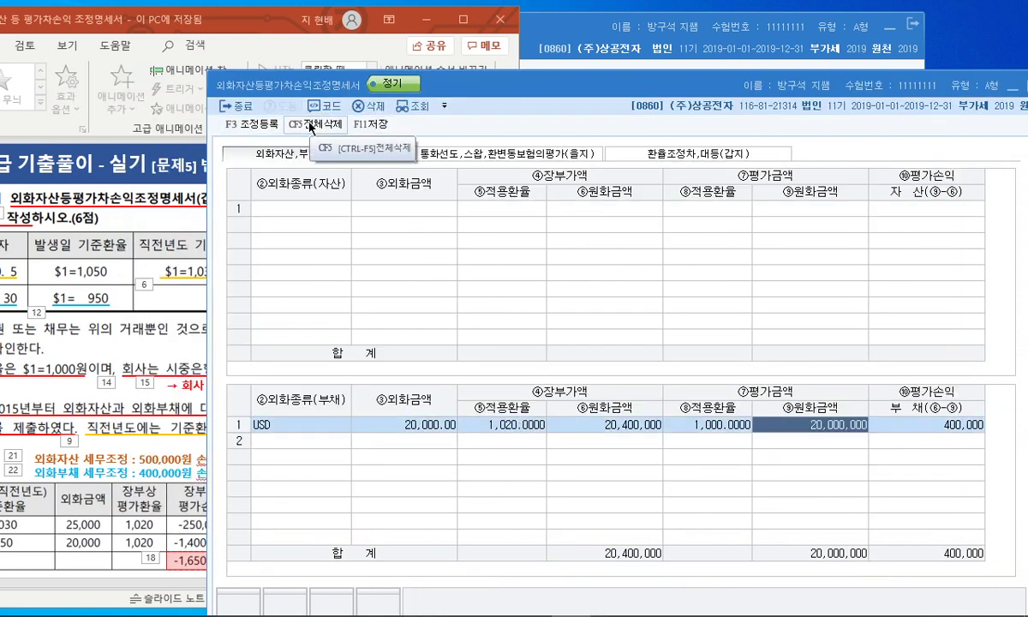
- Set the liability line's 장부가액 rate to 950
{"action": "left_click", "coordinate": [527, 425]}
{"action": "type", "text": "950"}
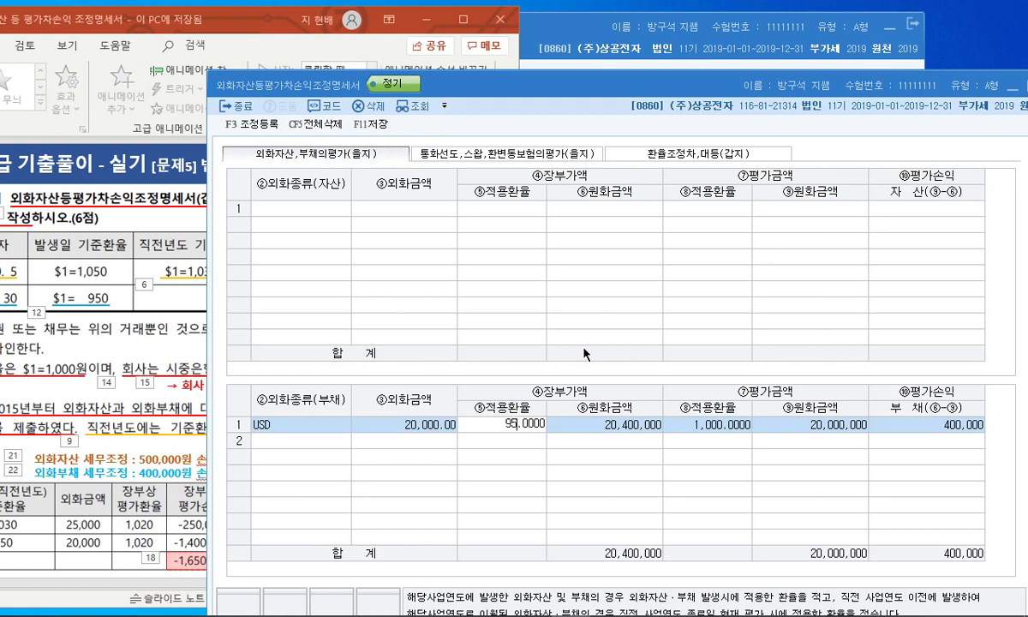
{"action": "key", "text": "Return"}
- Add a USD asset line of 25,000 with rates of 1,030 (장부가액) and 1,000 (평가금액), and check it against the problem slide
{"action": "left_click", "coordinate": [331, 210]}
{"action": "type", "text": "USD"}
{"action": "key", "text": "Return"}
{"action": "type", "text": "25000"}
{"action": "key", "text": "Return"}
{"action": "type", "text": "1,030"}
{"action": "key", "text": "Return"}
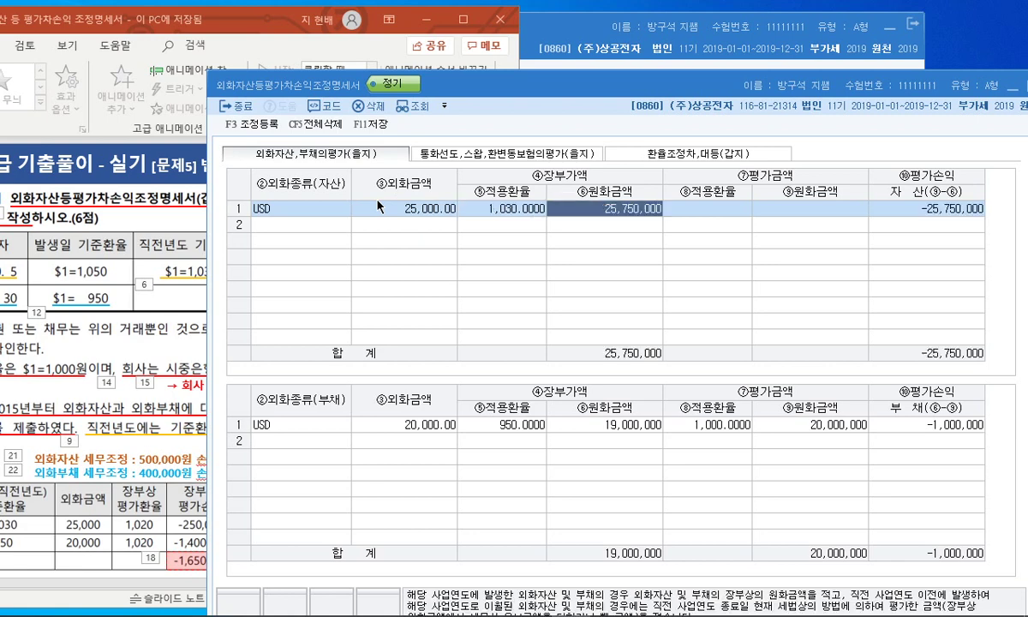
{"action": "type", "text": "1000"}
{"action": "key", "text": "Return"}
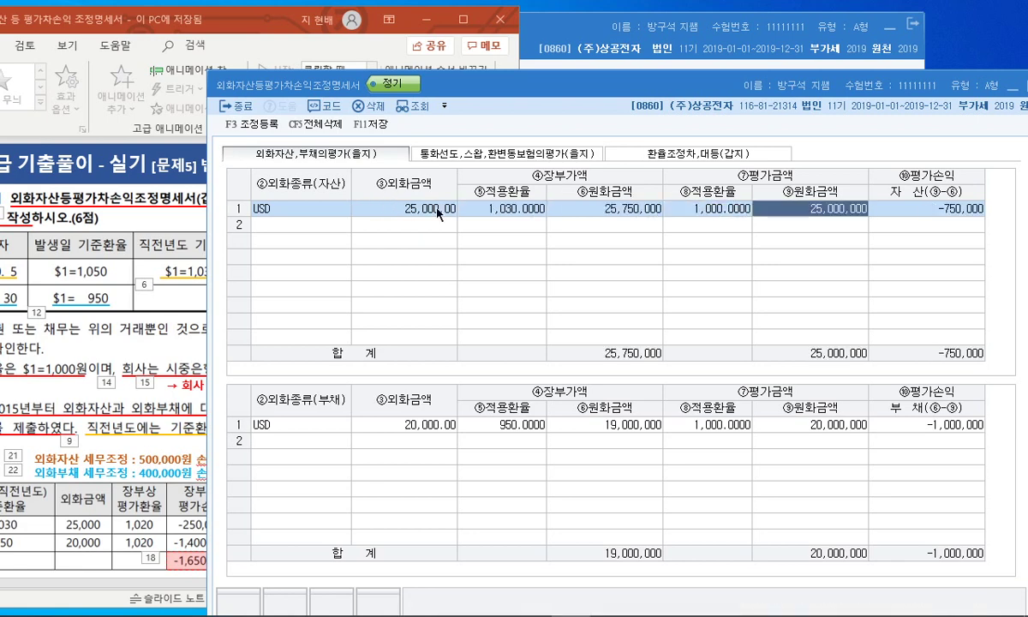
{"action": "left_click", "coordinate": [503, 210]}
{"action": "left_click", "coordinate": [160, 360]}
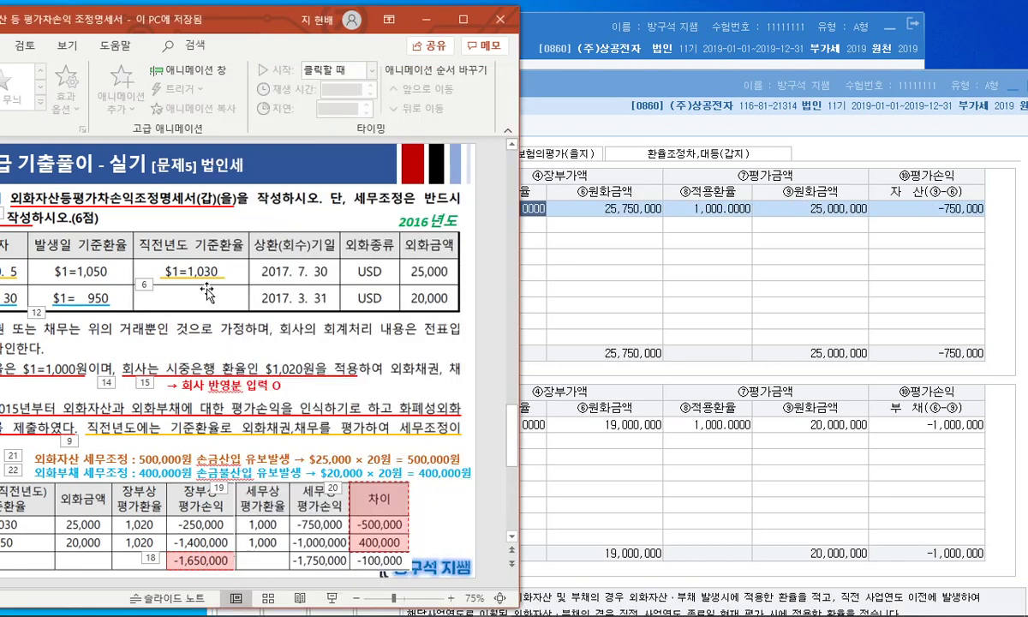
{"action": "left_click", "coordinate": [656, 226]}
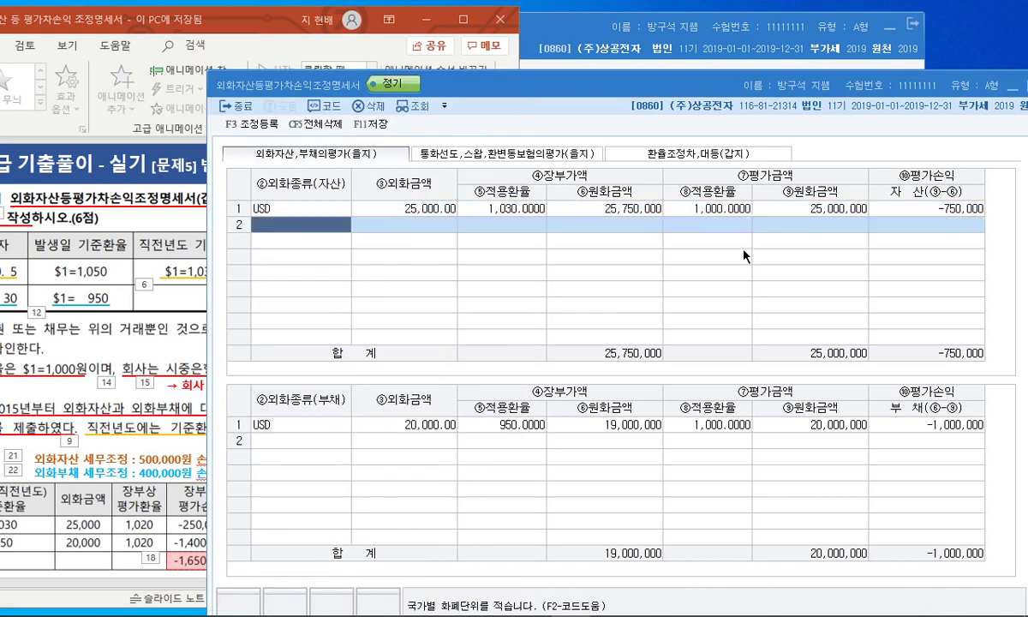
- Enter -1,650,000 as the 회사손익금 계상액 for 화폐성 외화자산·부채 평가손익 in the 갑지 statement
{"action": "left_click", "coordinate": [651, 154]}
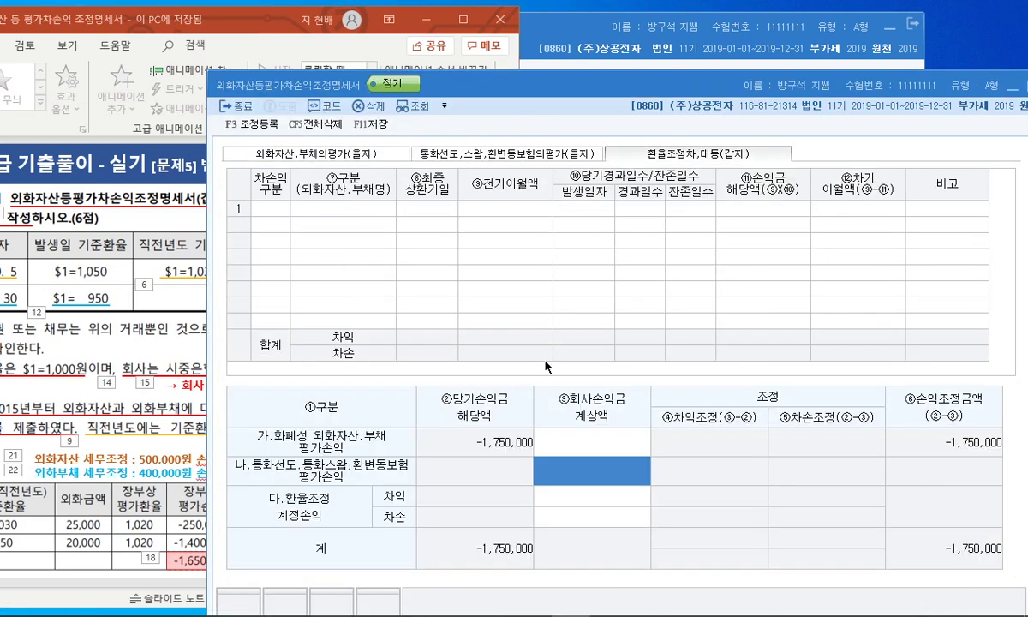
{"action": "left_click", "coordinate": [571, 429]}
{"action": "type", "text": "-1650000"}
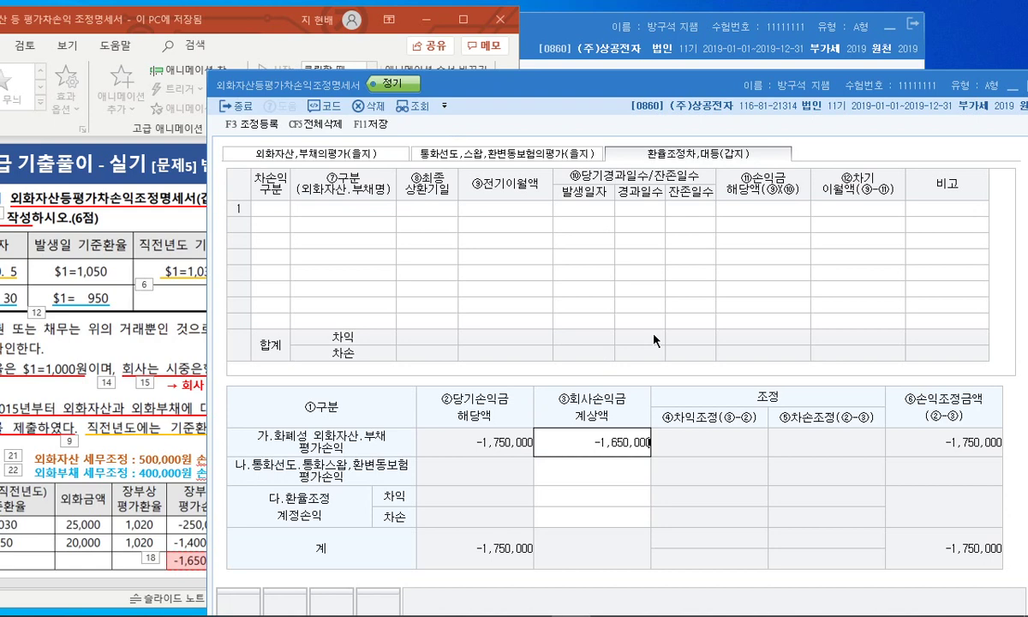
{"action": "key", "text": "Return"}
- Review the combined 평가손익 and the registered asset and liability adjustments in the 조정 등록 dialog, and close it
{"action": "left_click", "coordinate": [392, 157]}
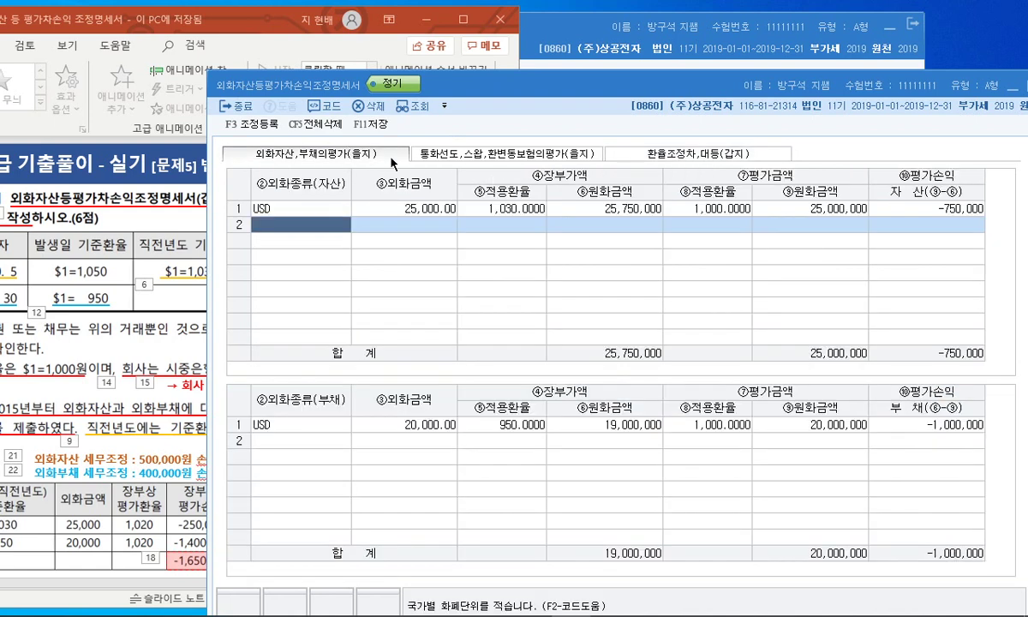
{"action": "left_click", "coordinate": [254, 124]}
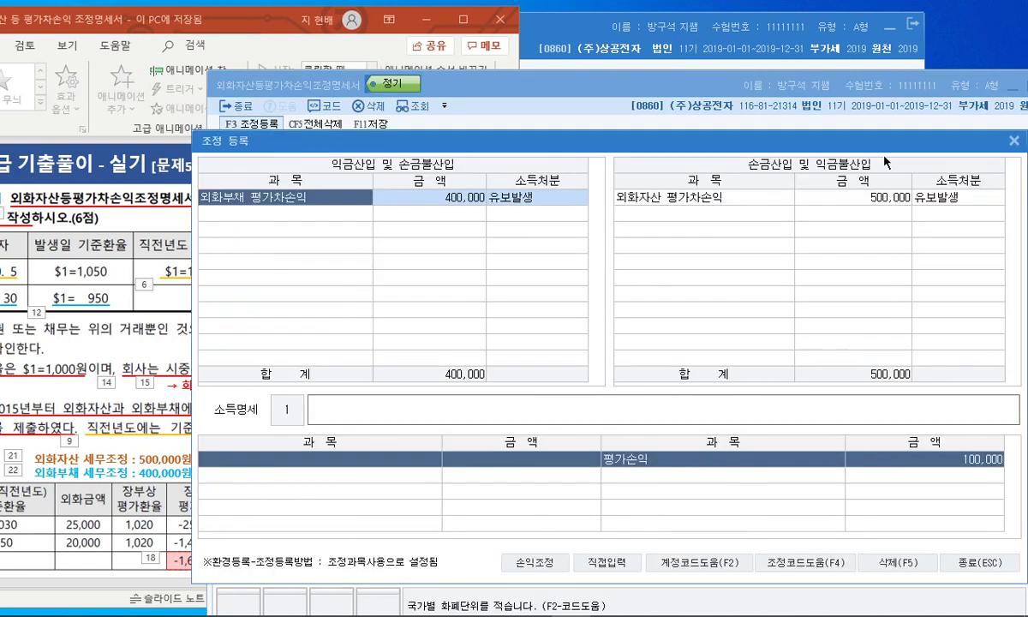
{"action": "key", "text": "Escape"}
- Bring the PowerPoint problem slide into full view and review its comparison table of book and tax 평가손익
{"action": "left_click_drag", "start_coordinate": [257, 19], "coordinate": [485, 19]}
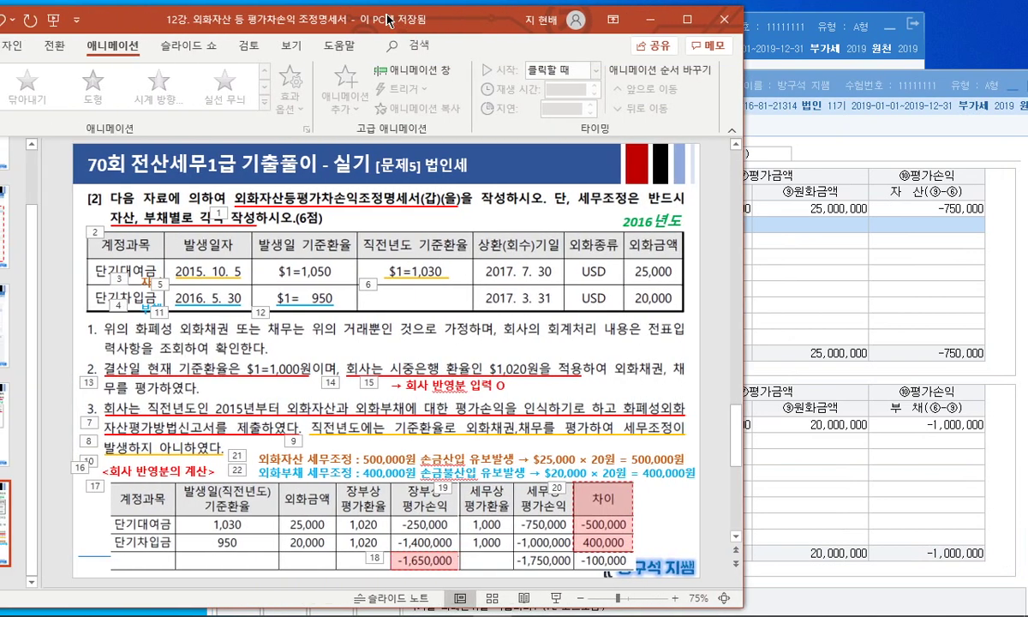
{"action": "left_click", "coordinate": [781, 305]}
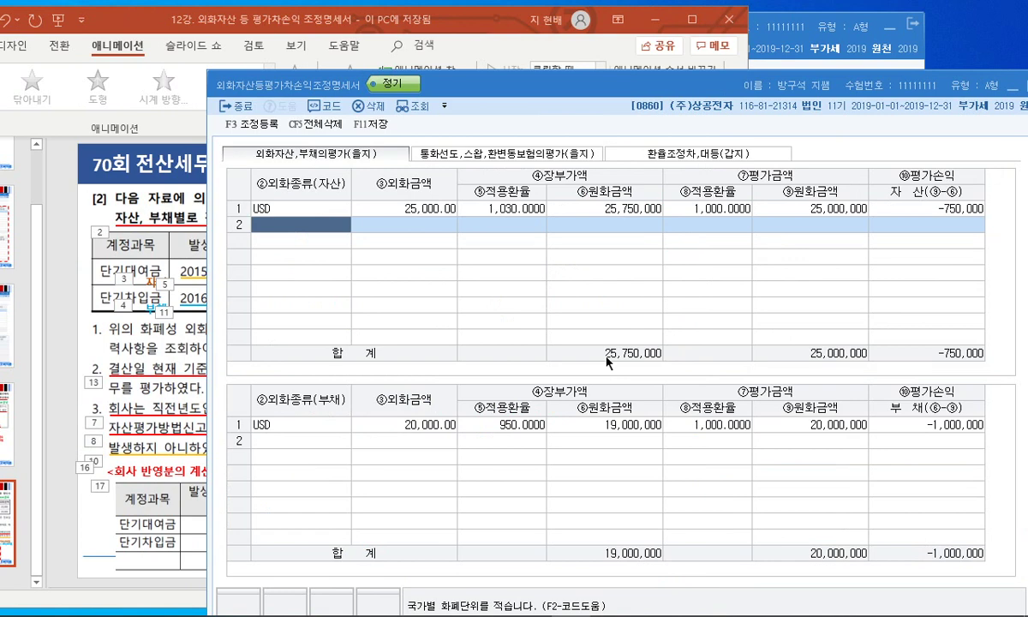
{"action": "double_click", "coordinate": [557, 19]}
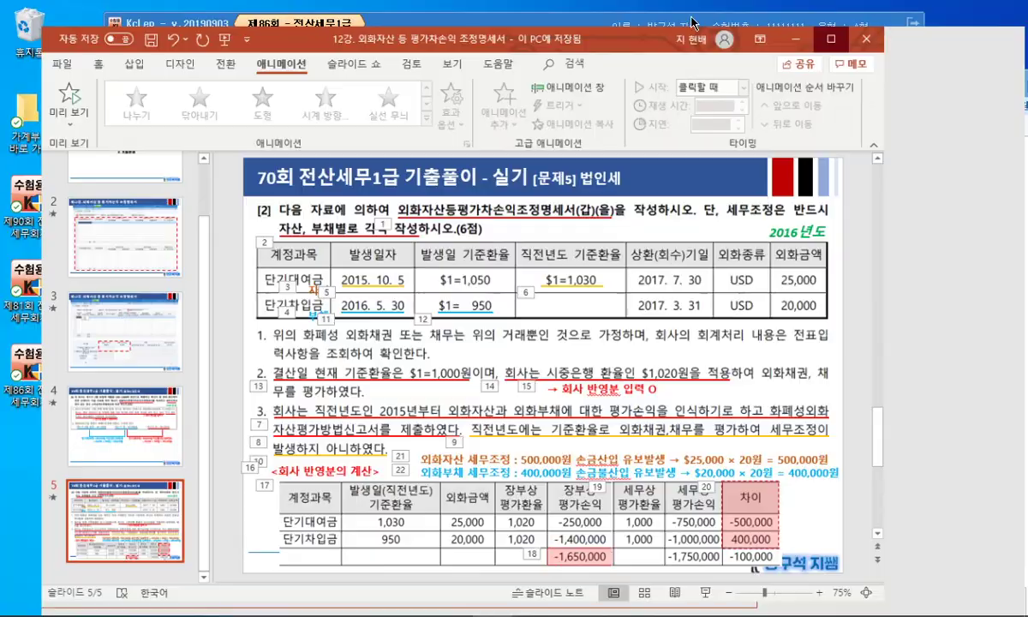